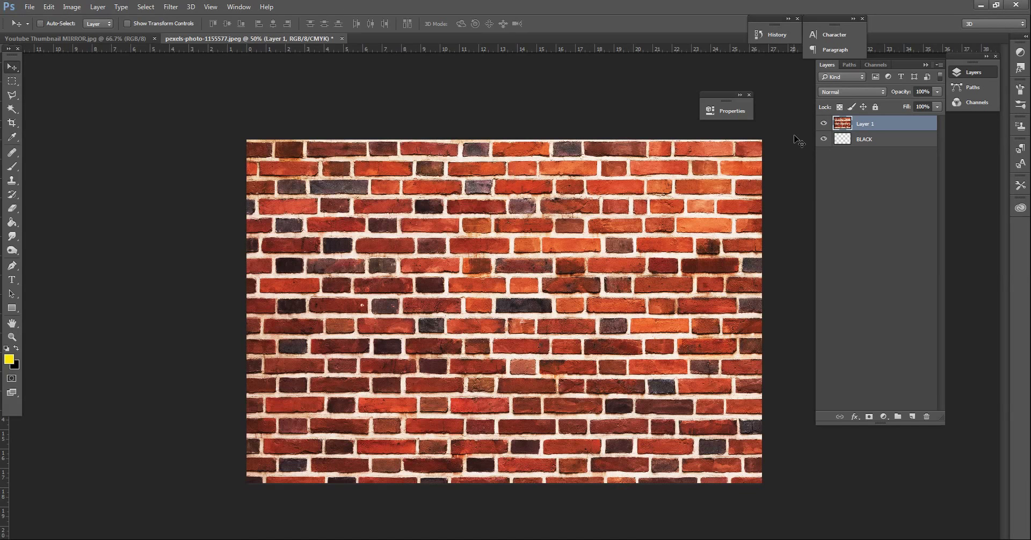
- Scale the brick wall photo on Layer 1 down to about 65%, then zoom back in
key(ctrl+minus)
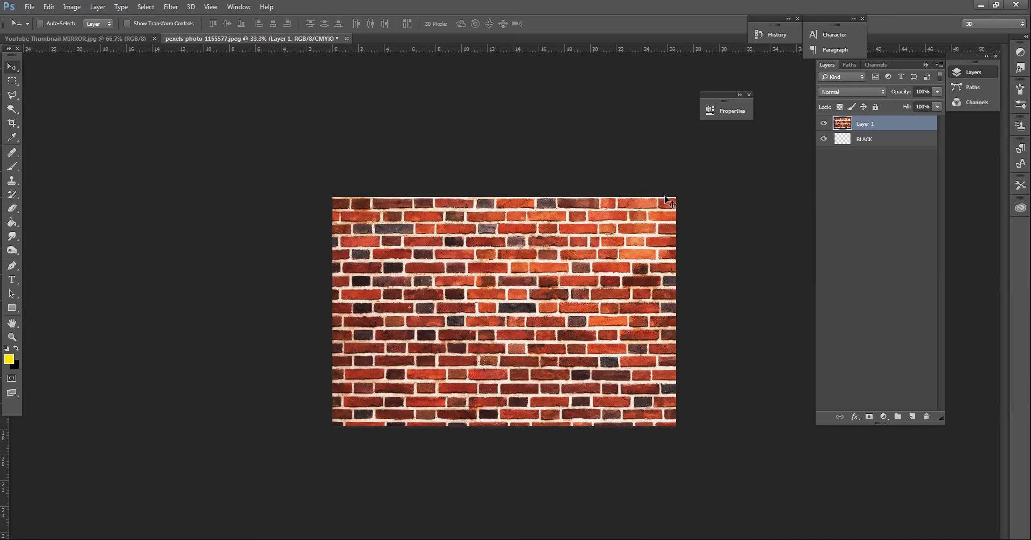
key(ctrl+t)
key(ctrl+minus)
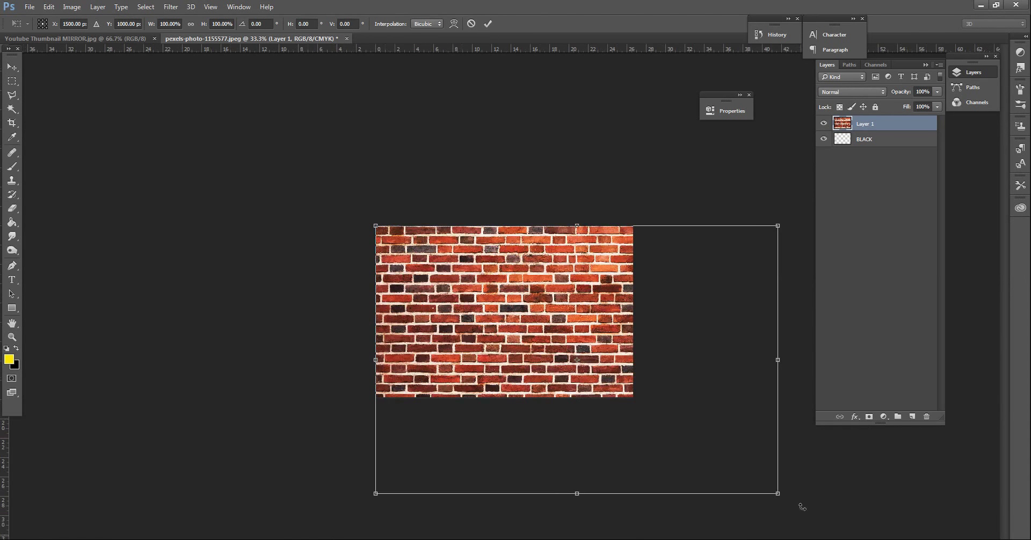
drag(777, 498, 638, 401)
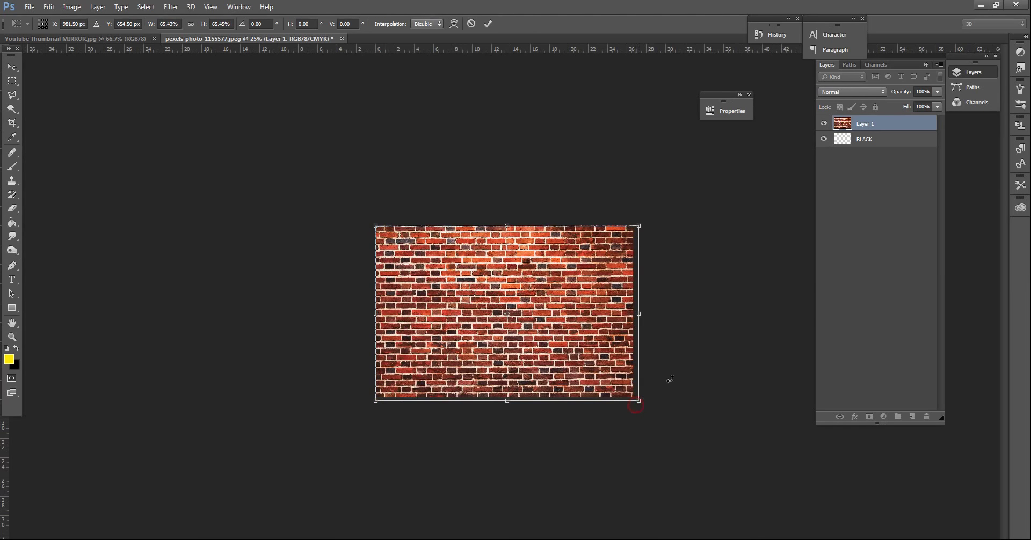
key(Return)
key(ctrl+plus)
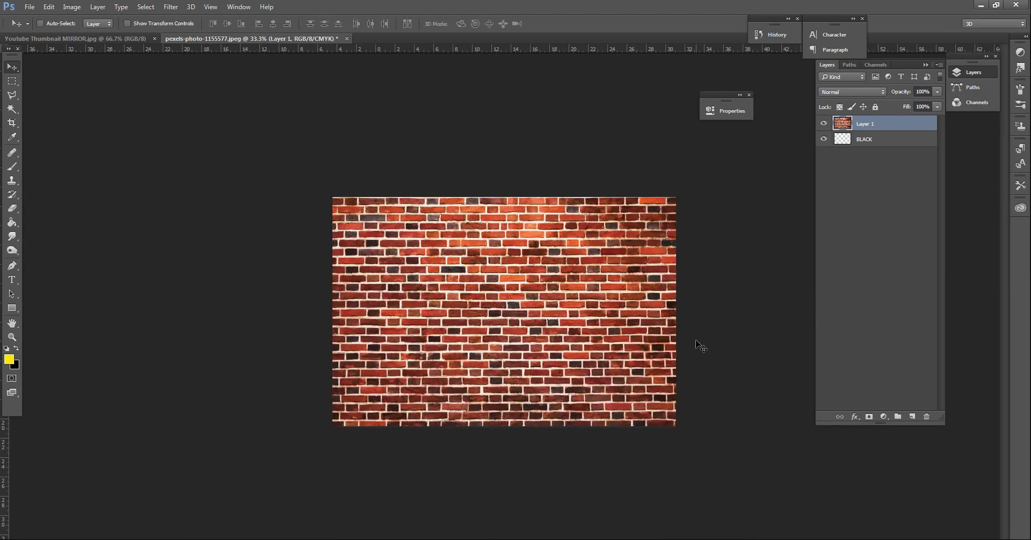
key(ctrl+plus)
key(ctrl)
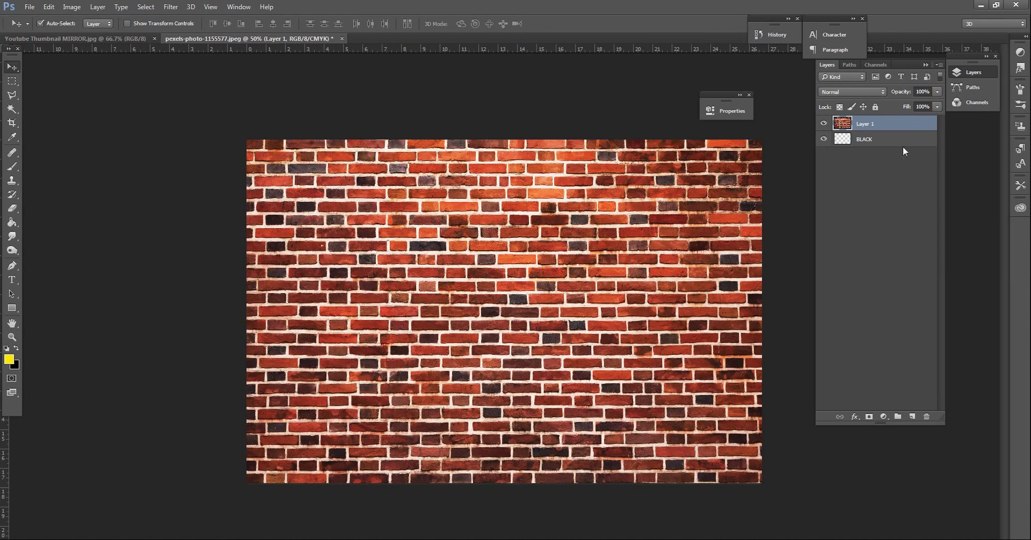
- Add a Hue/Saturation adjustment with Saturation -100 and Lightness -13 over the bricks
click(883, 417)
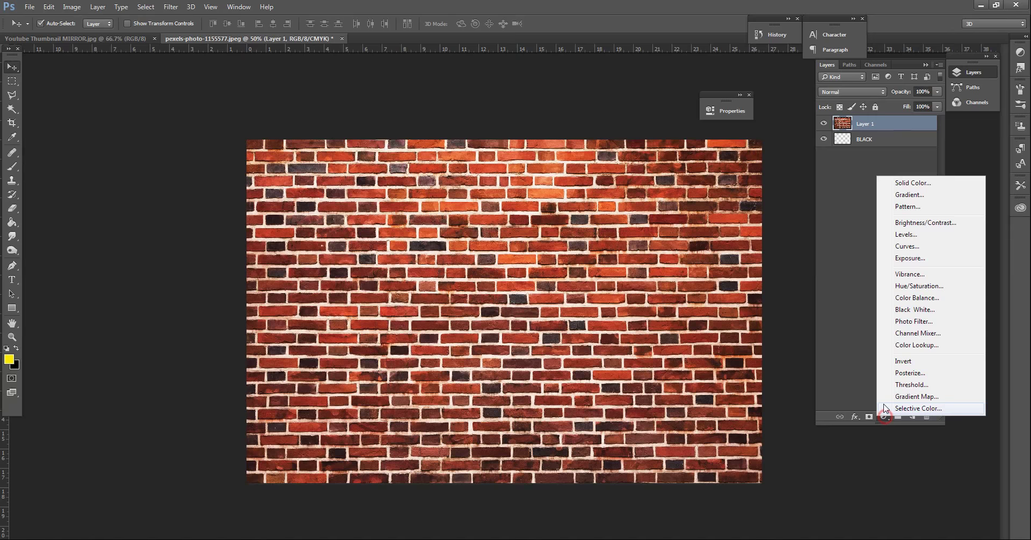
click(932, 287)
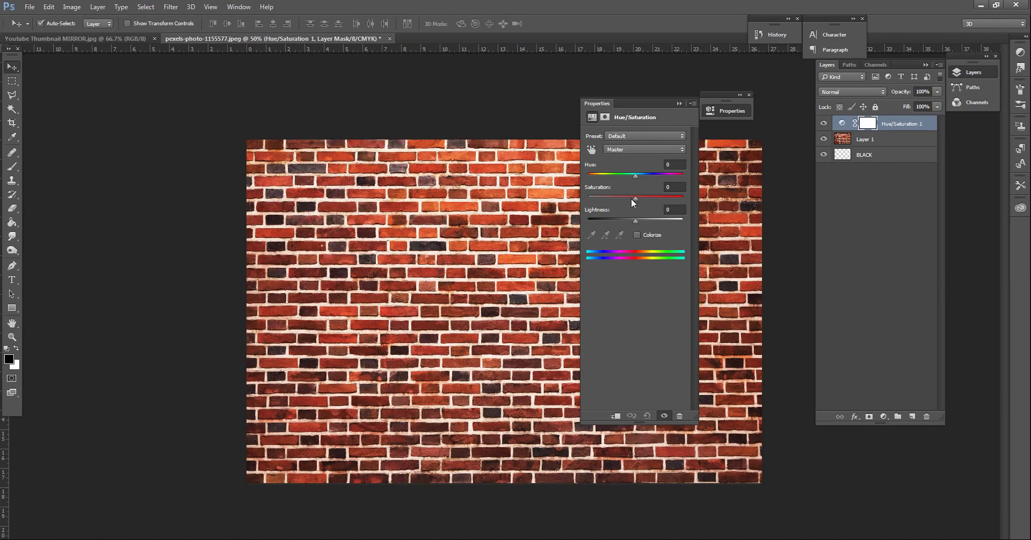
drag(624, 201, 569, 196)
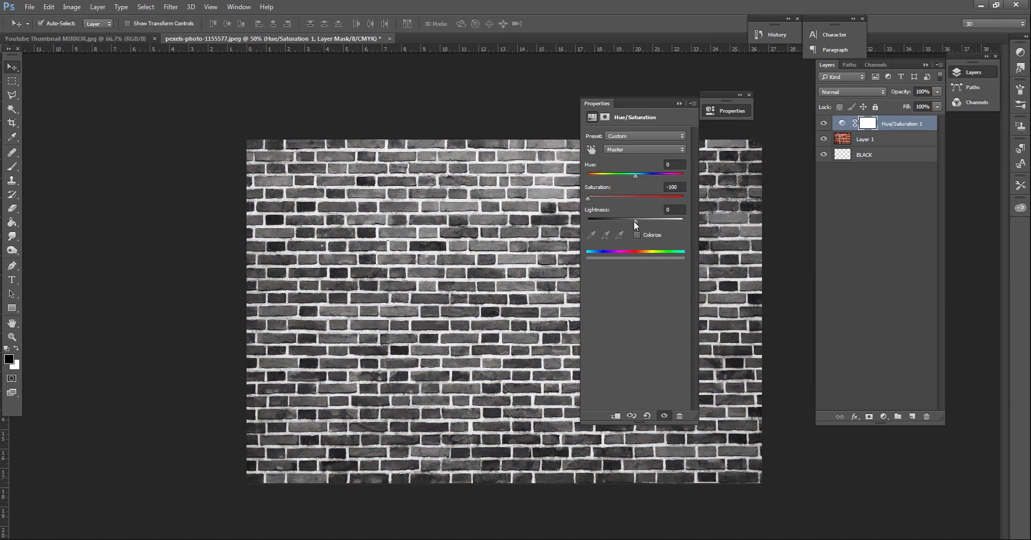
drag(635, 221, 630, 221)
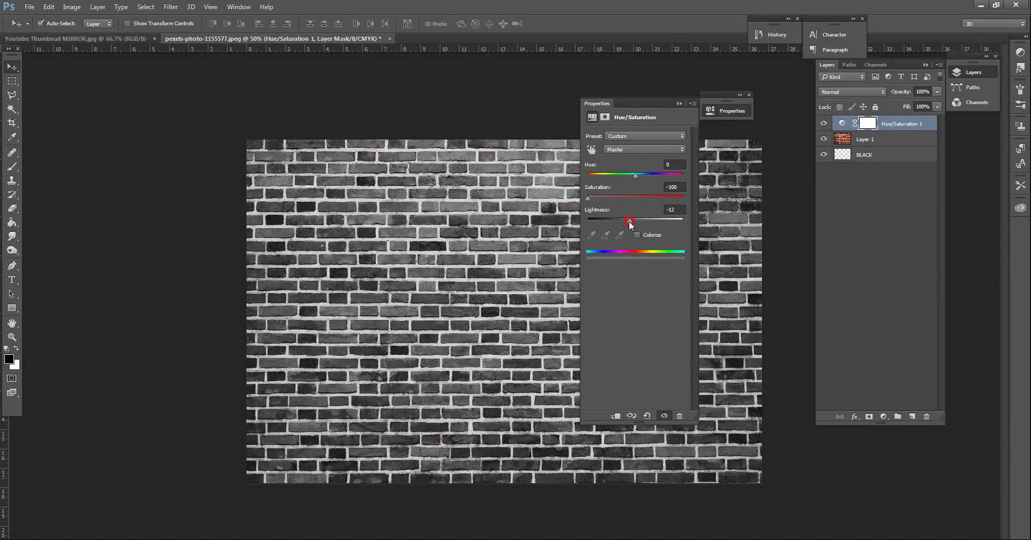
click(678, 103)
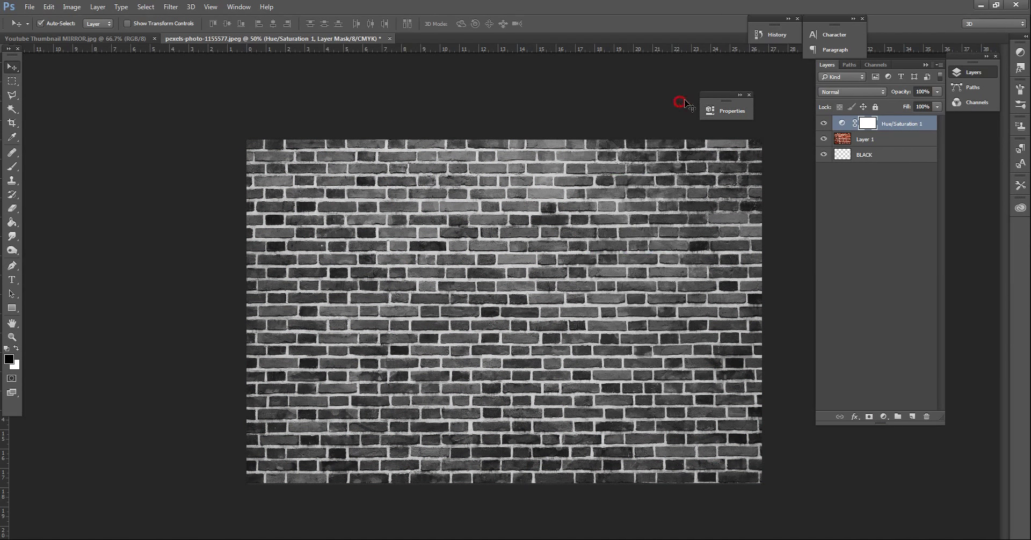
- Give Layer 1 a black Inner Shadow, Size 250 and Distance about 46
double_click(913, 139)
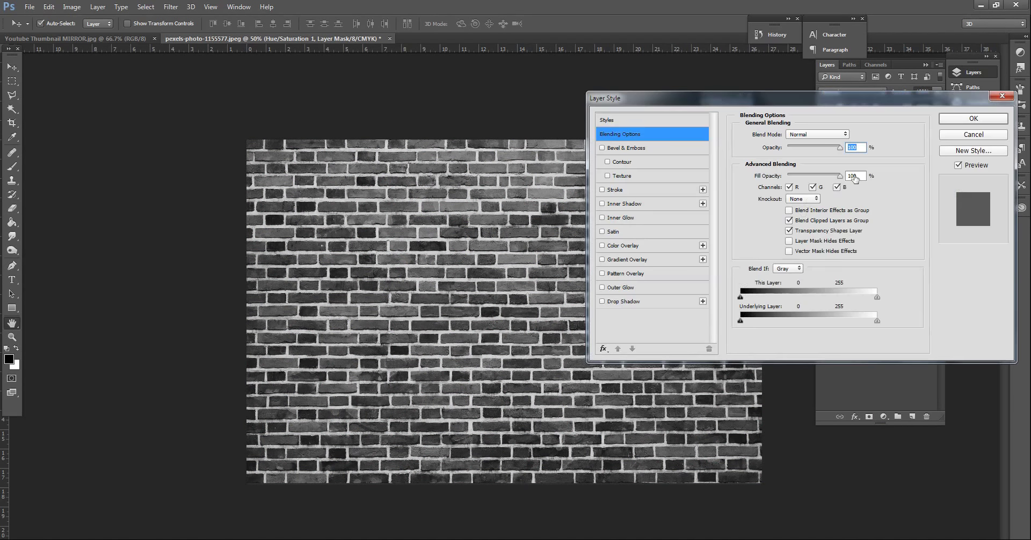
click(624, 205)
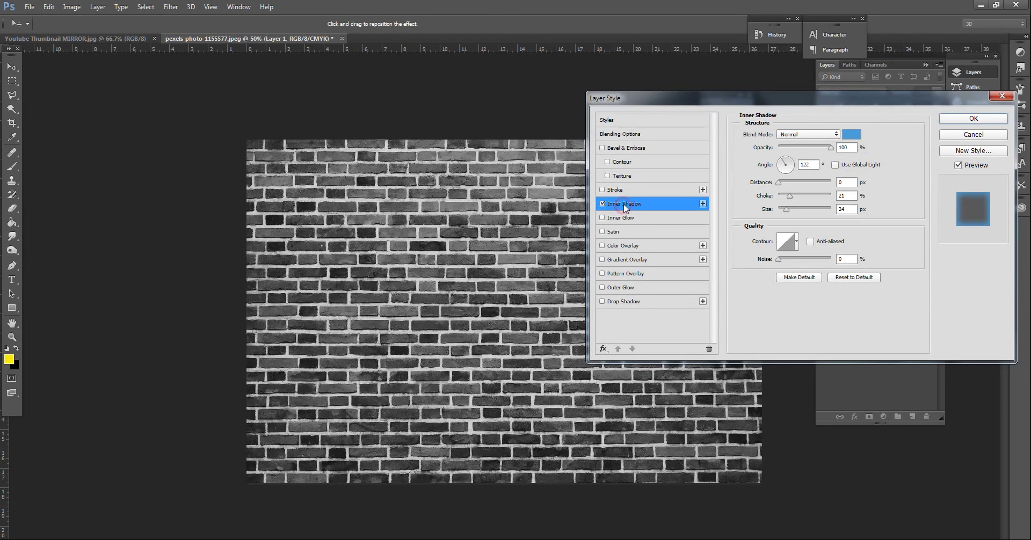
click(852, 134)
click(690, 419)
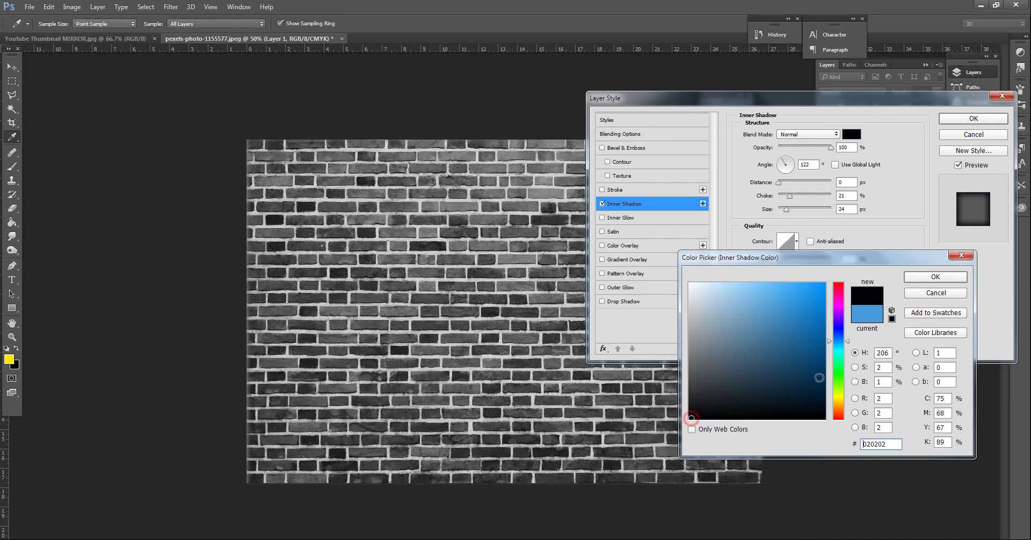
click(944, 277)
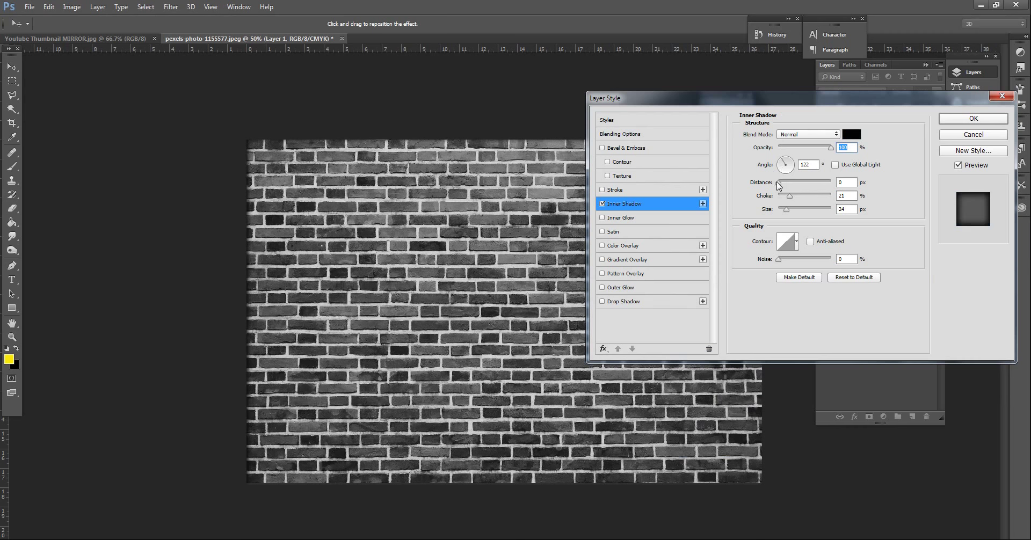
drag(779, 183, 874, 207)
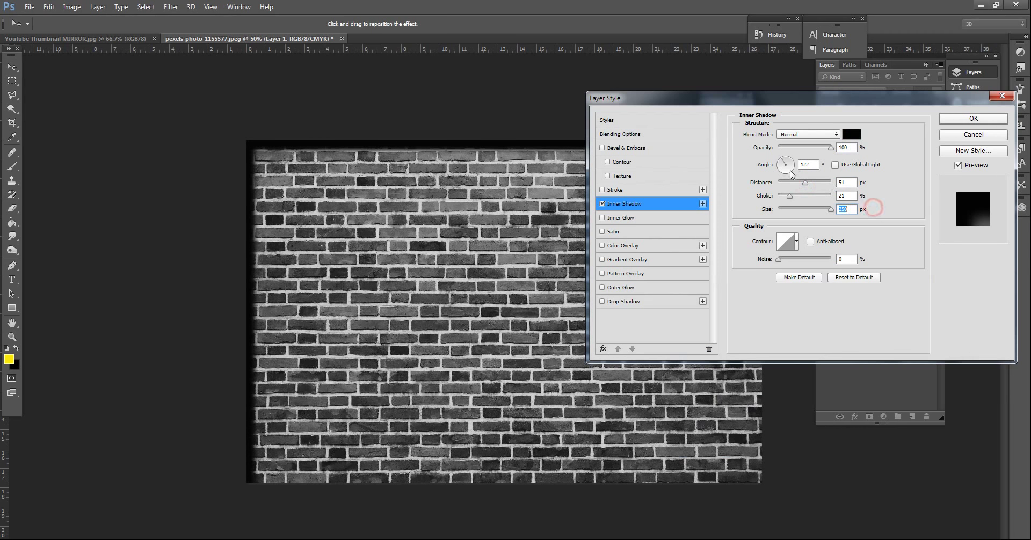
drag(805, 183, 789, 182)
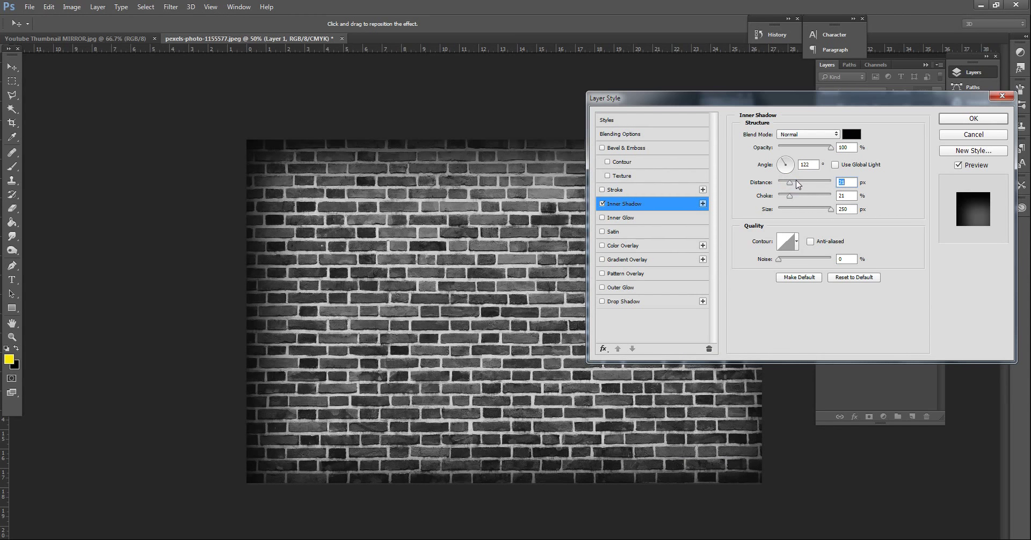
drag(799, 184, 803, 183)
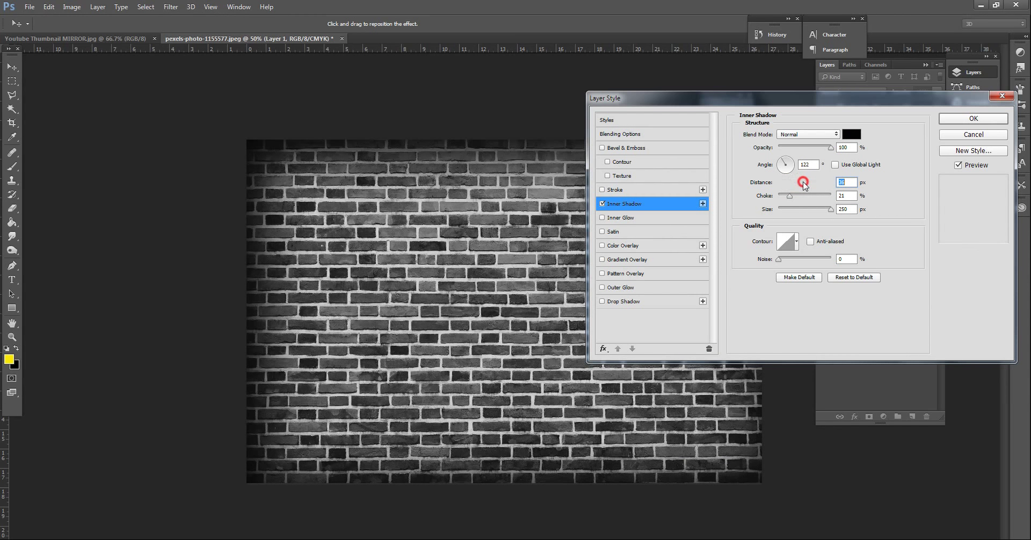
click(959, 123)
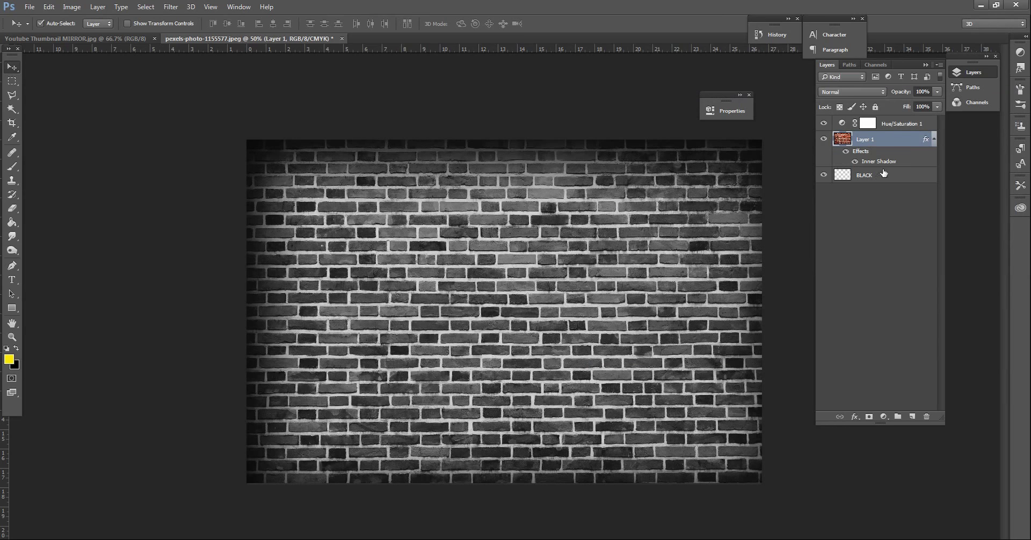
- Add a black Solid Color fill layer and lower its opacity to 64%
click(881, 418)
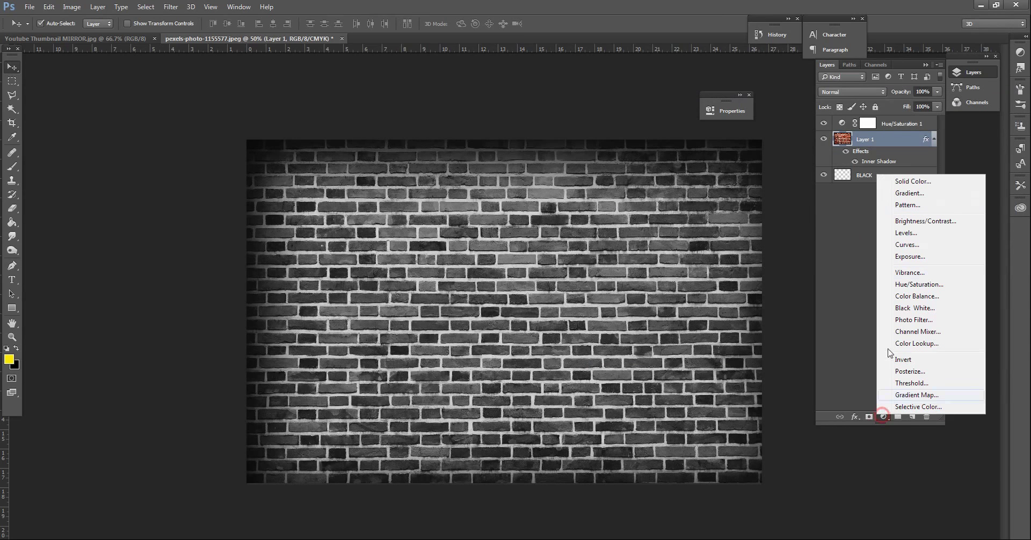
click(913, 182)
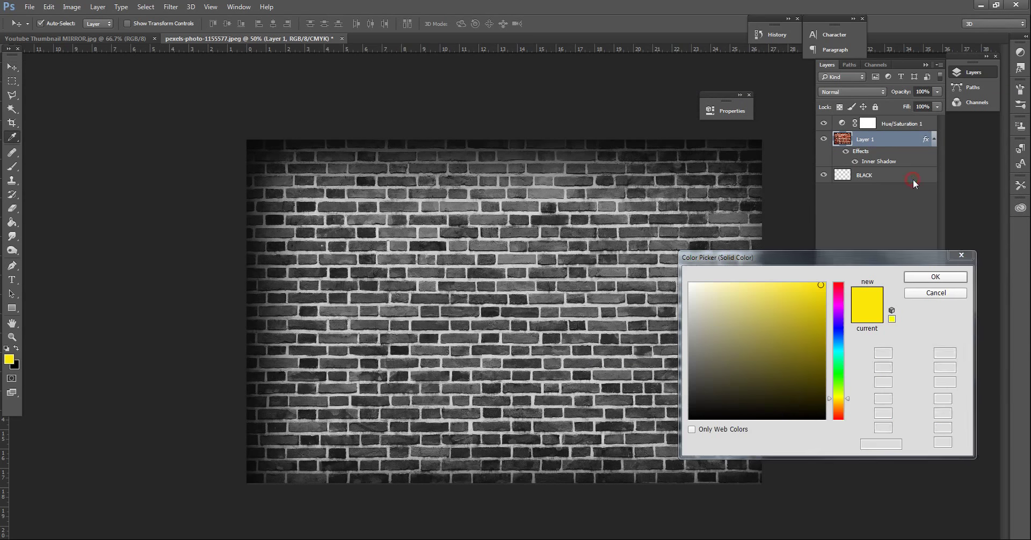
click(691, 419)
click(936, 277)
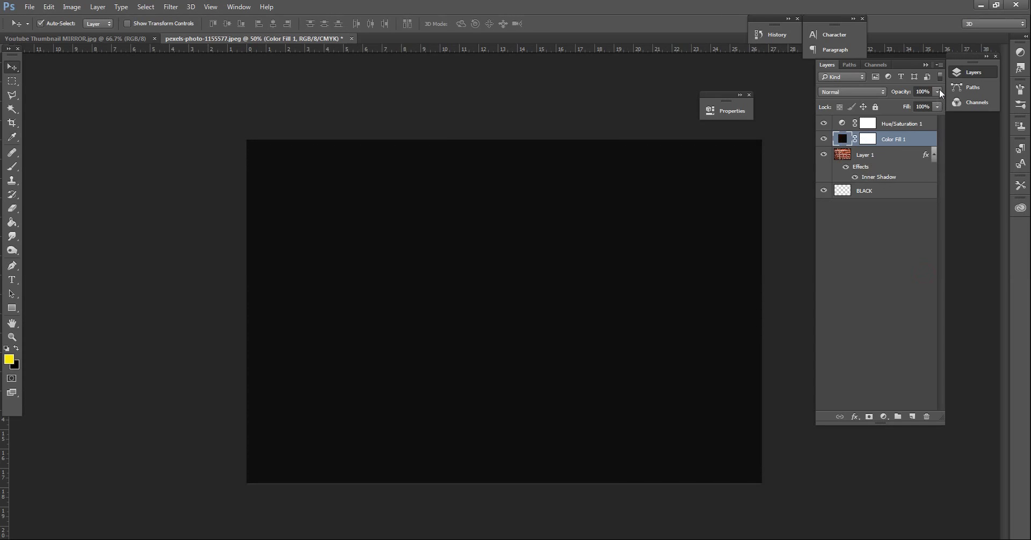
mouse_move(938, 91)
mouse_down()
mouse_move(908, 105)
mouse_move(919, 108)
mouse_up()
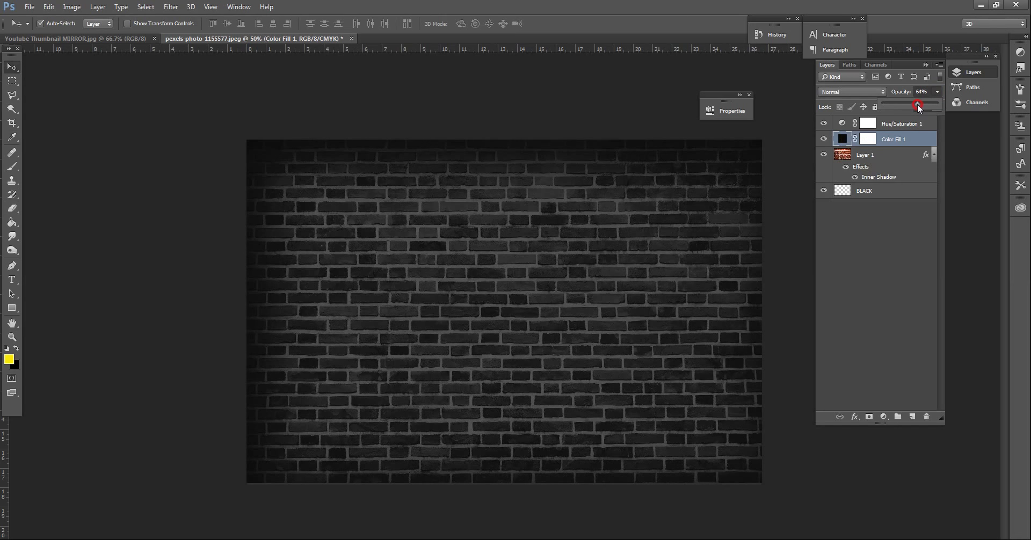
click(914, 136)
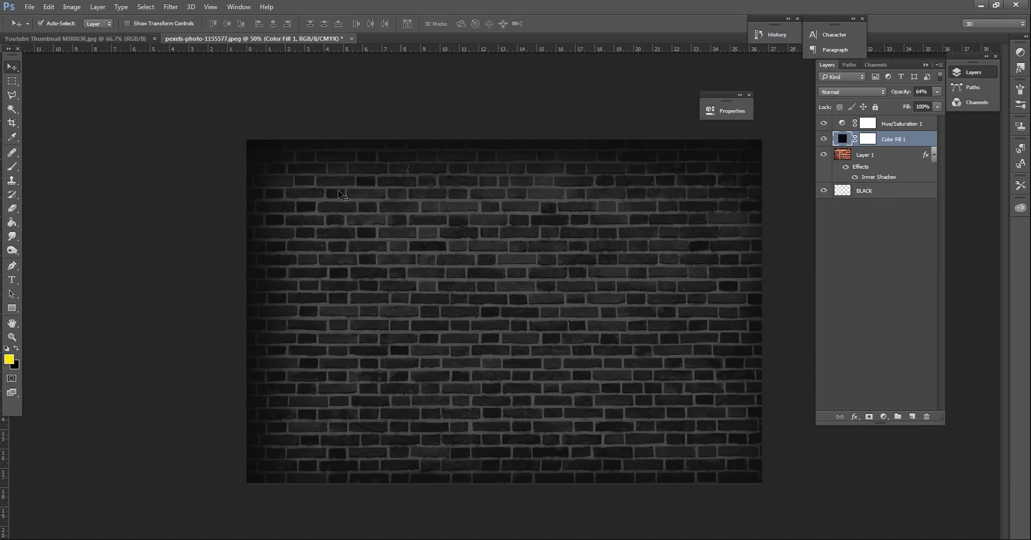
click(932, 121)
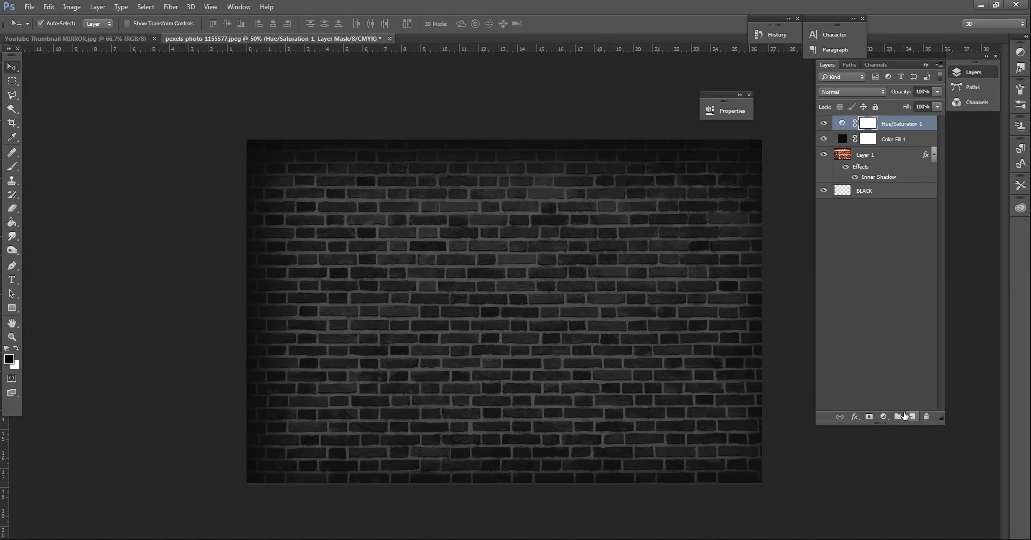
- Type 'BLACK' in white near the centre of the wall
click(12, 280)
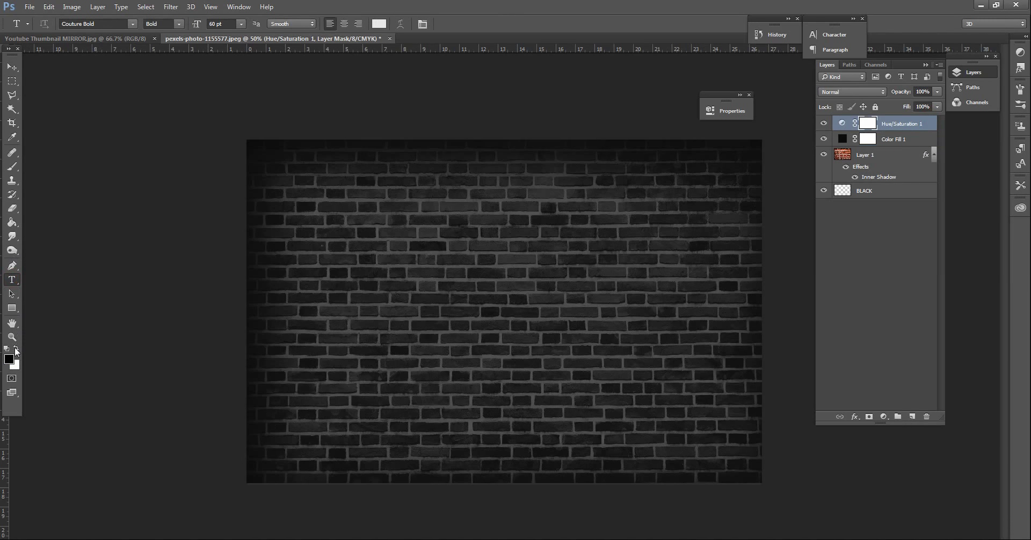
click(16, 349)
click(472, 274)
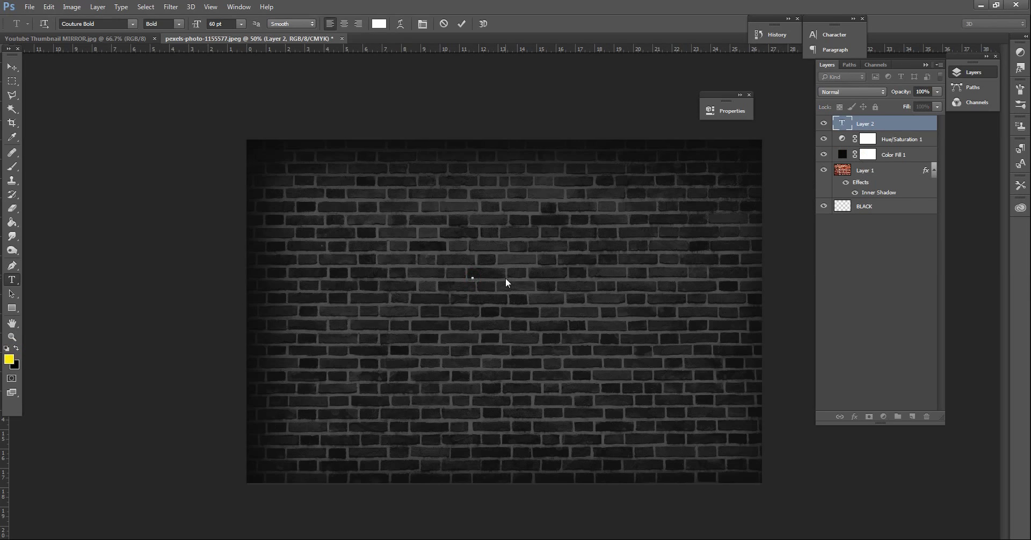
text(BLA )
text(K)
click(12, 66)
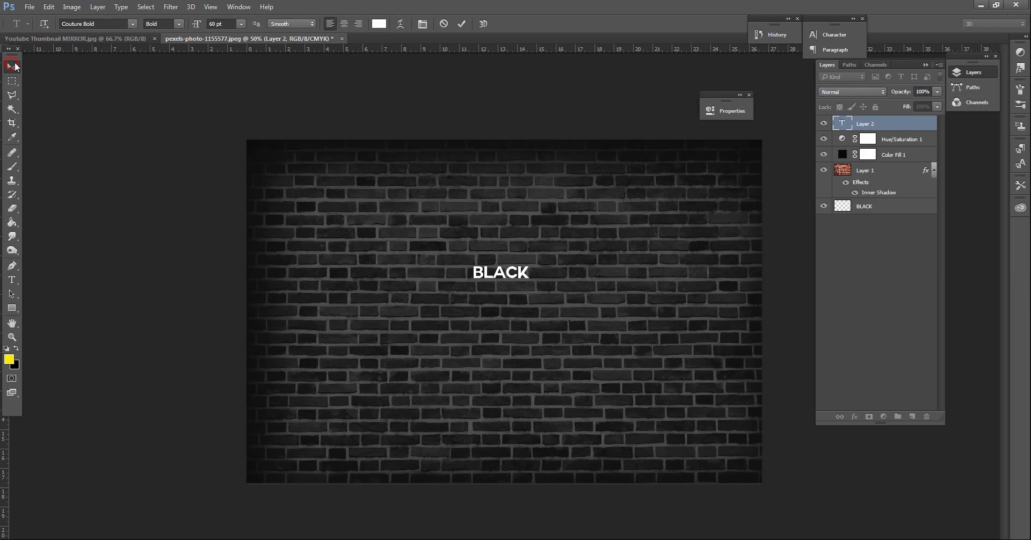
- Scale the BLACK text up to about 547% and move it to the centre
key(ctrl+t)
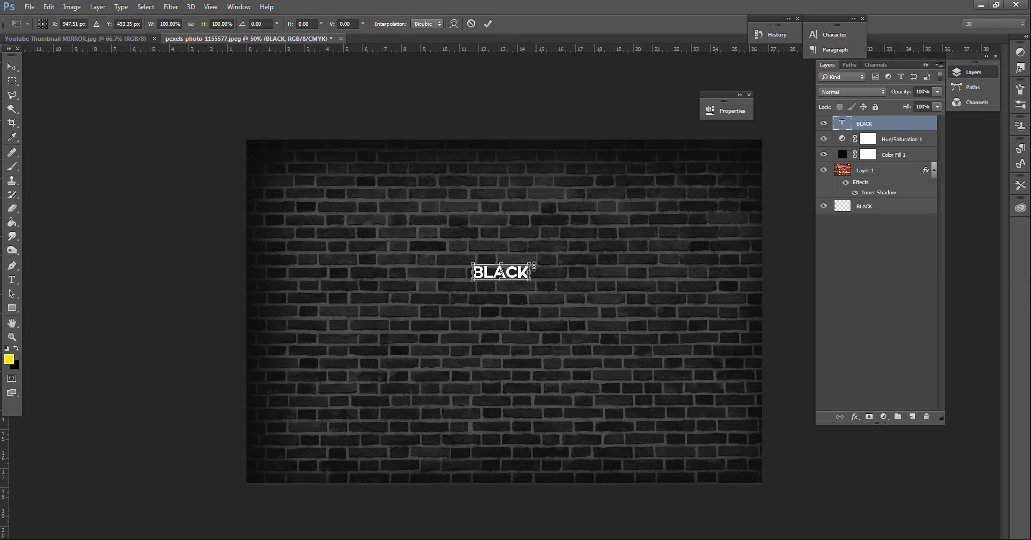
drag(533, 263, 653, 202)
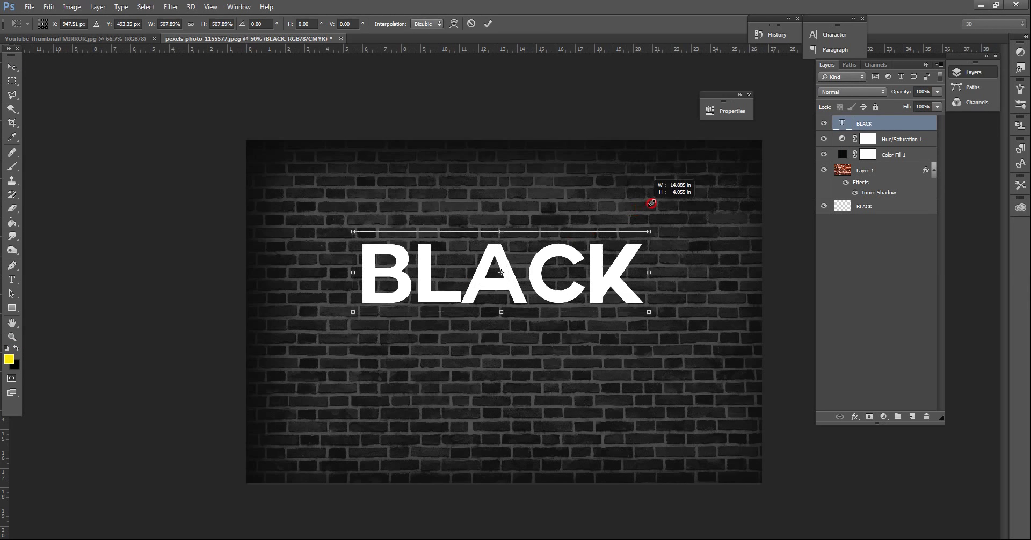
key(Return)
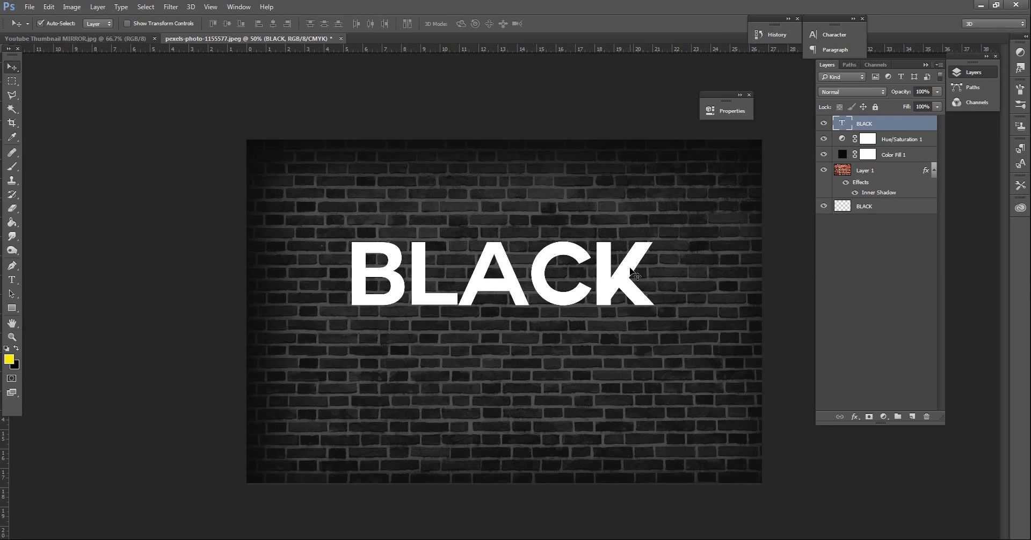
mouse_move(628, 269)
mouse_down()
mouse_move(651, 261)
mouse_move(651, 340)
mouse_move(337, 287)
mouse_up()
- Duplicate the text as 'MIRROR' and nudge it left beneath BLACK
key(t)
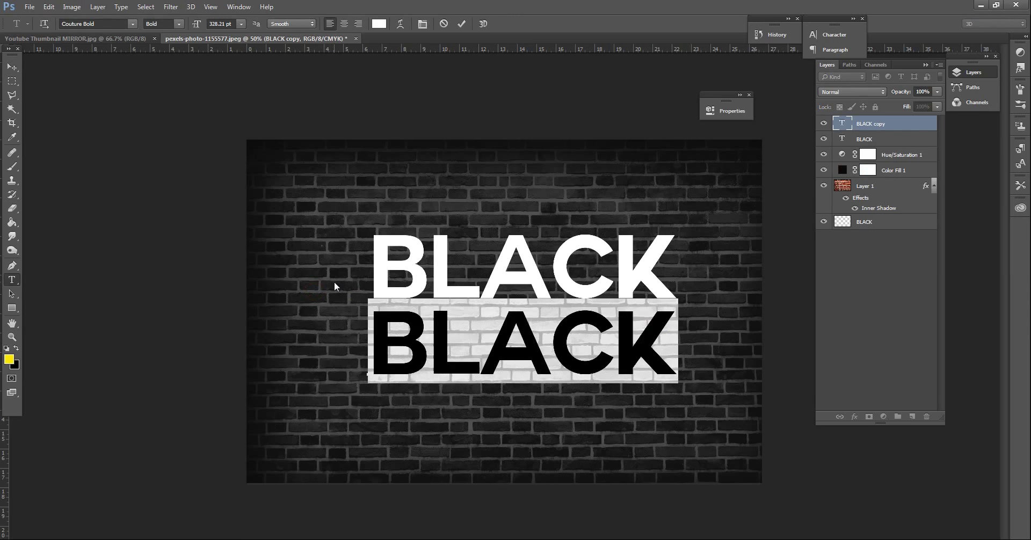
text(MIRRO)
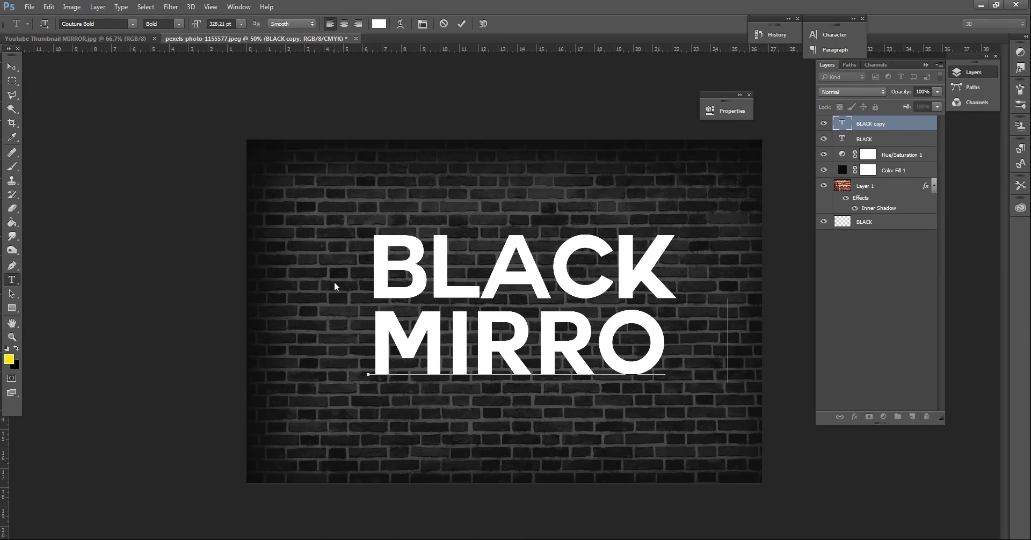
text(R)
click(12, 67)
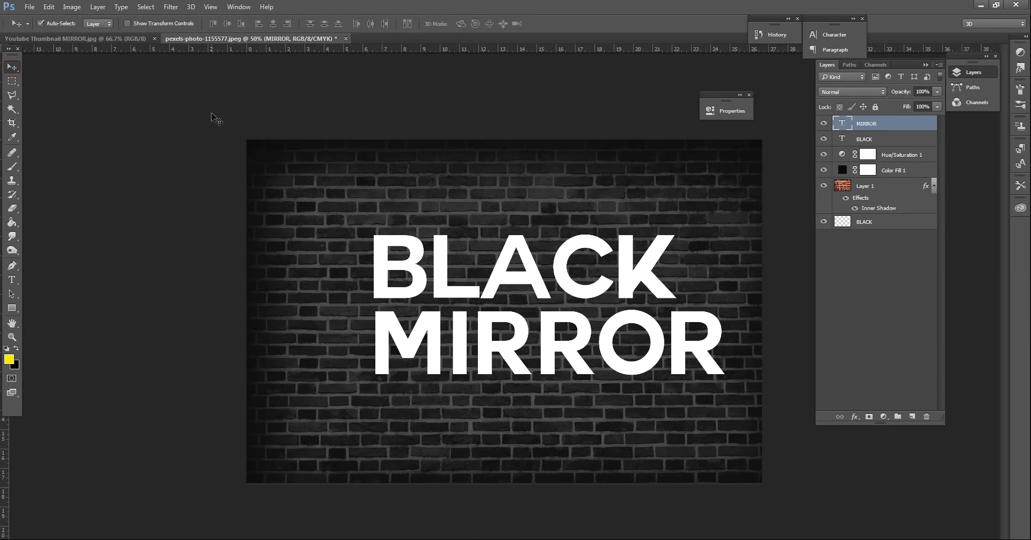
key(shift+Left)
key(shift+Left)
key(shift+Left)
key(shift+Left)
key(shift+Left)
key(shift+Left)
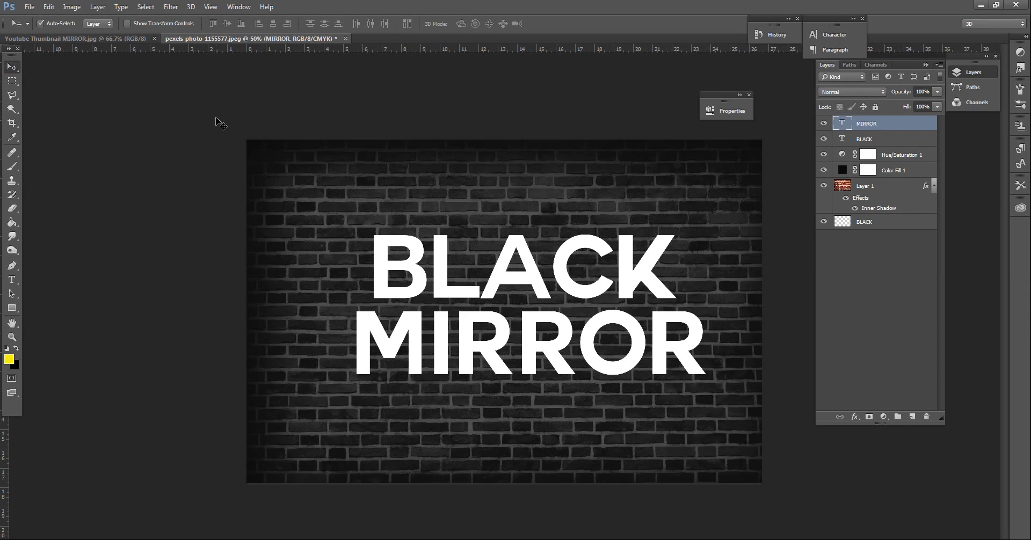
key(shift+Left)
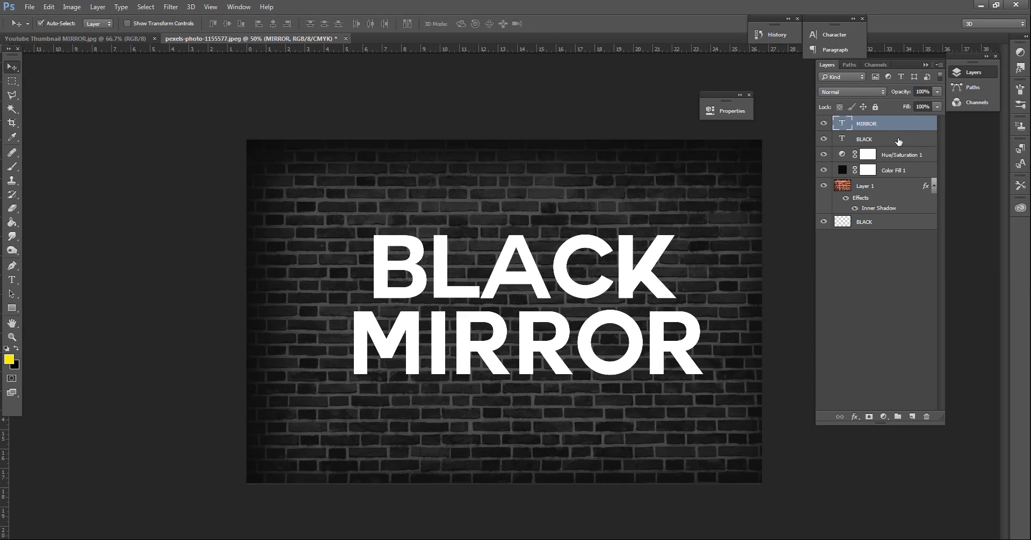
- Merge the BLACK and MIRROR text layers into one MIRROR layer
shift+click(898, 140)
key(ctrl+e)
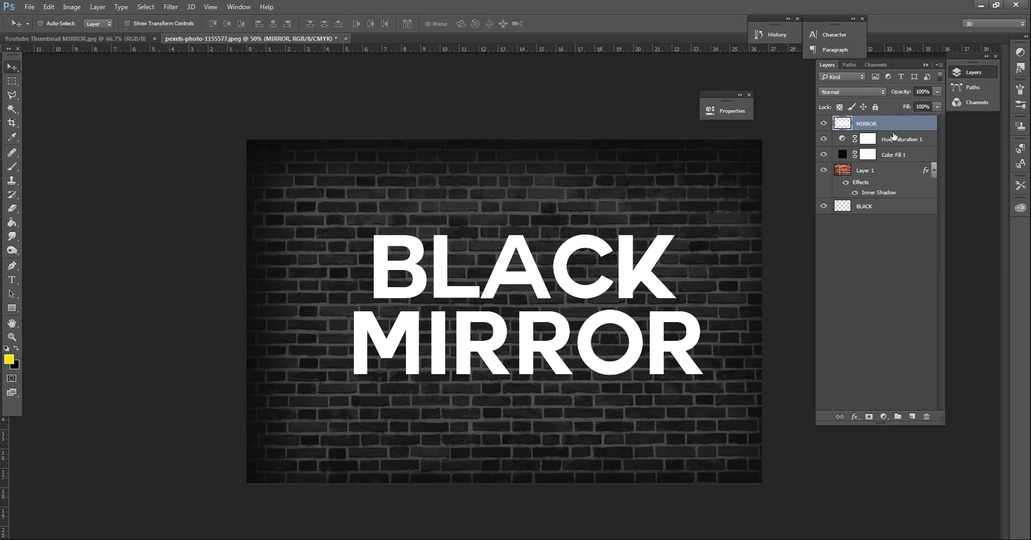
click(904, 168)
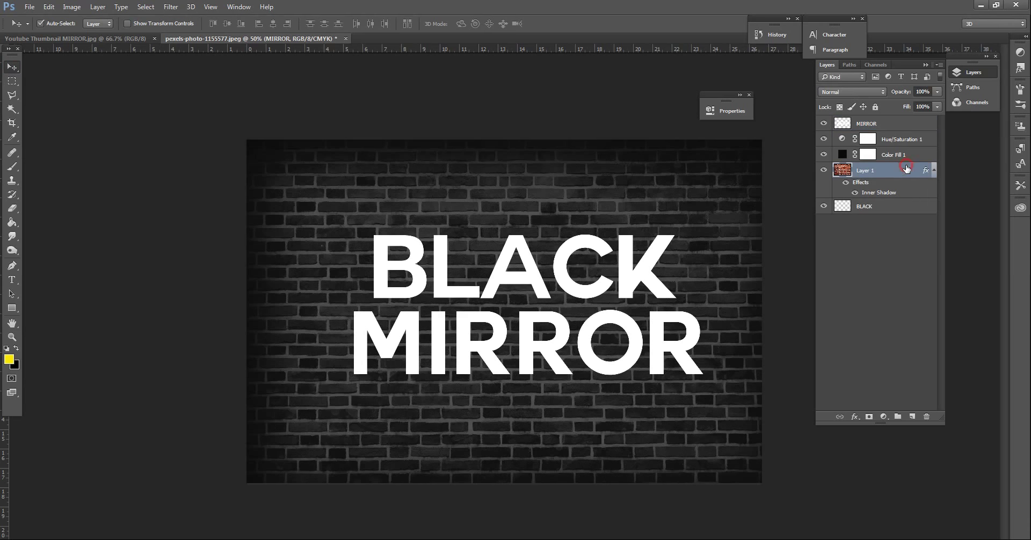
- Add a new layer above the wall and set a black soft round 467 px brush
click(911, 418)
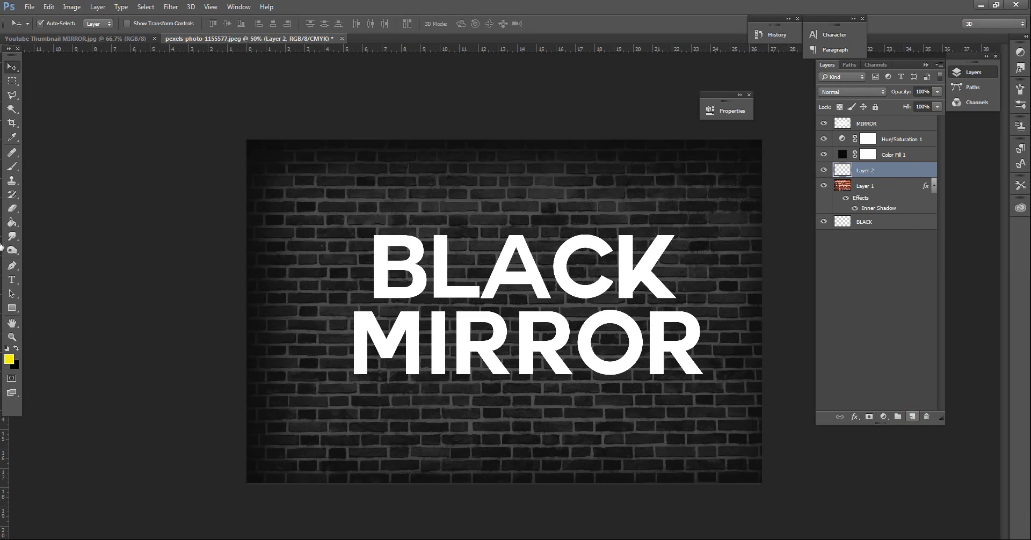
click(18, 350)
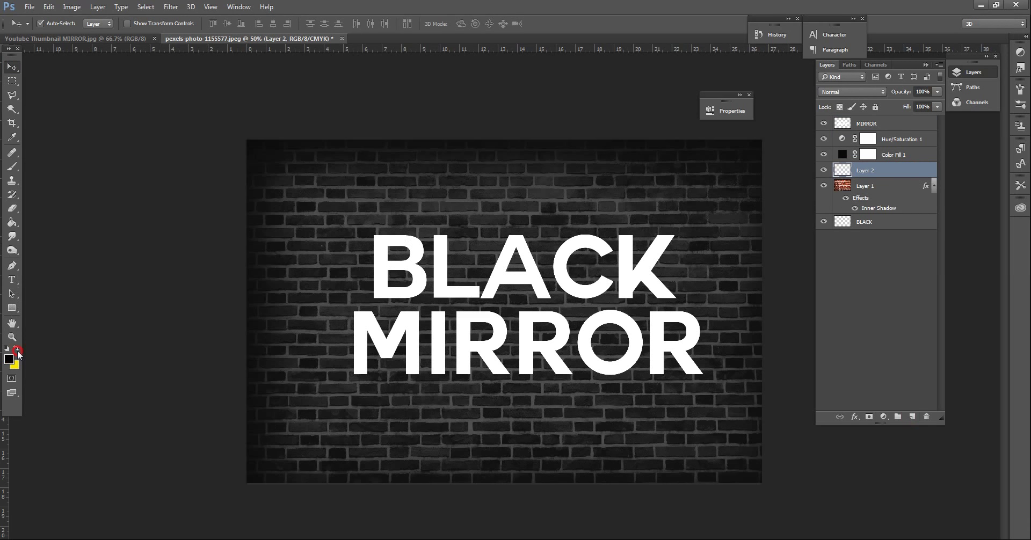
click(12, 166)
right_click(488, 127)
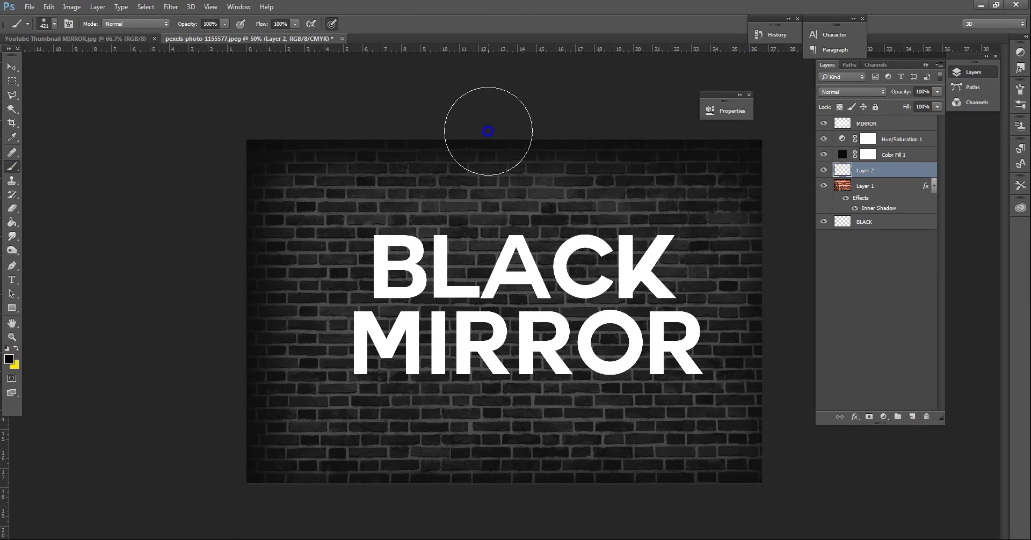
right_click(672, 175)
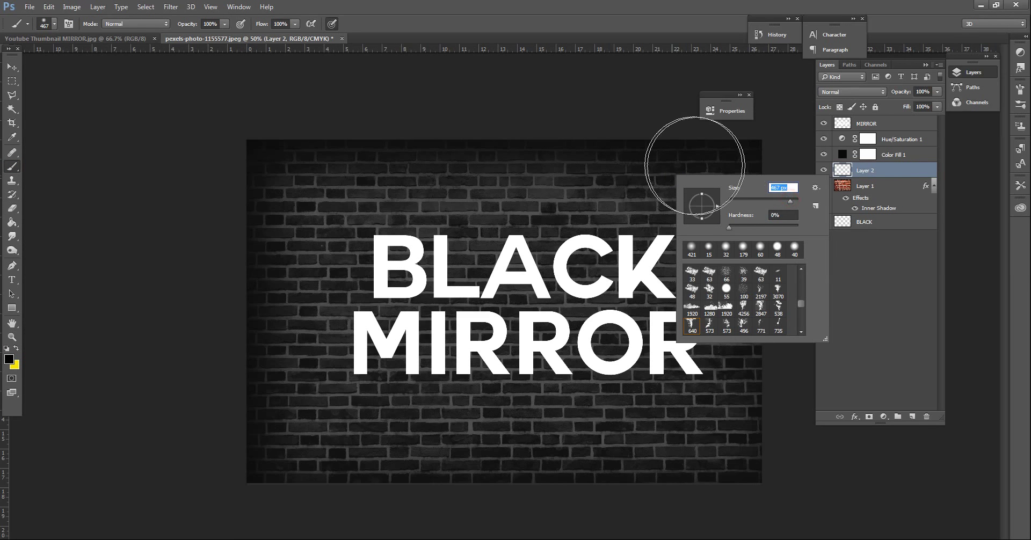
click(515, 130)
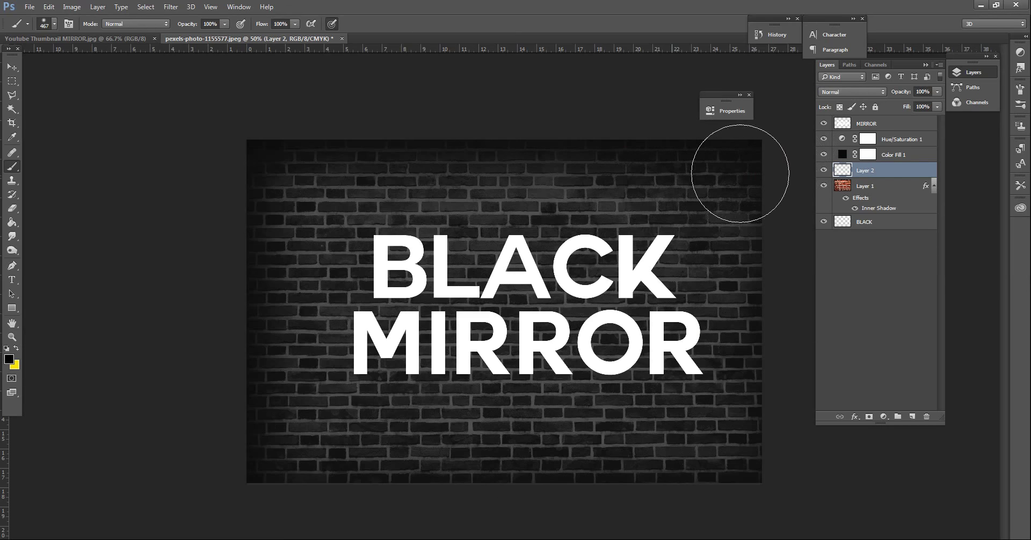
- Paint black over the wall's top, sides and lower corners, leaving the centre lit
drag(757, 160, 537, 150)
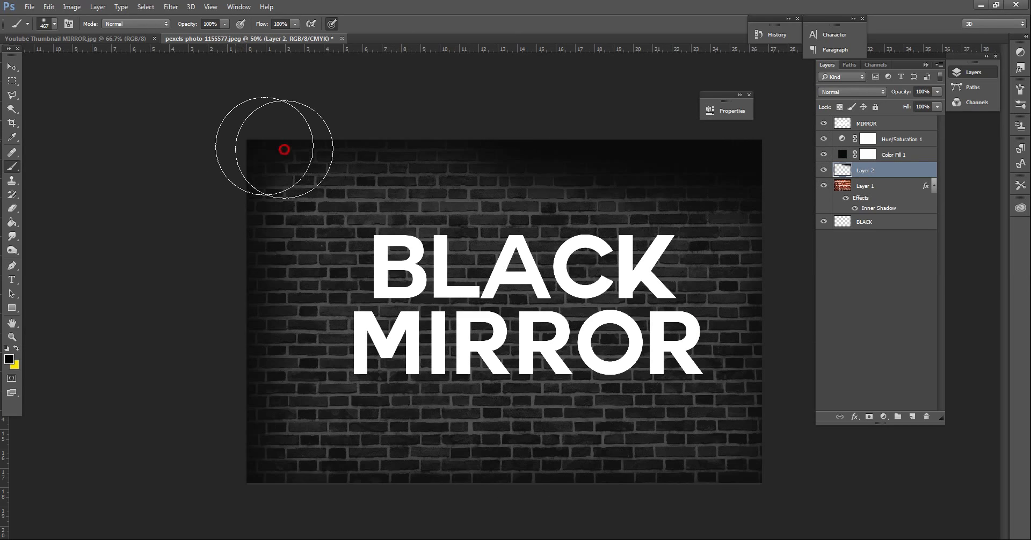
drag(280, 143, 794, 348)
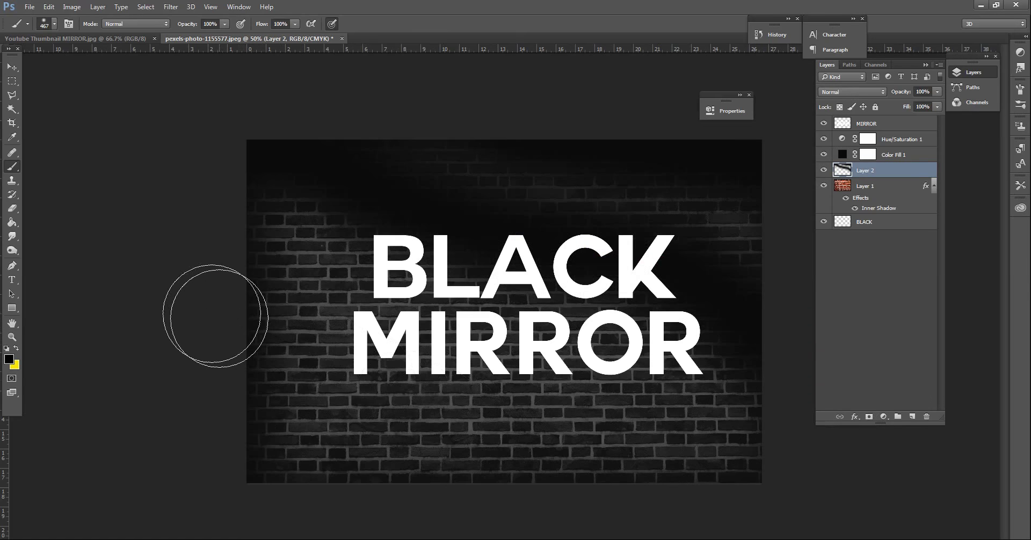
drag(269, 285, 279, 478)
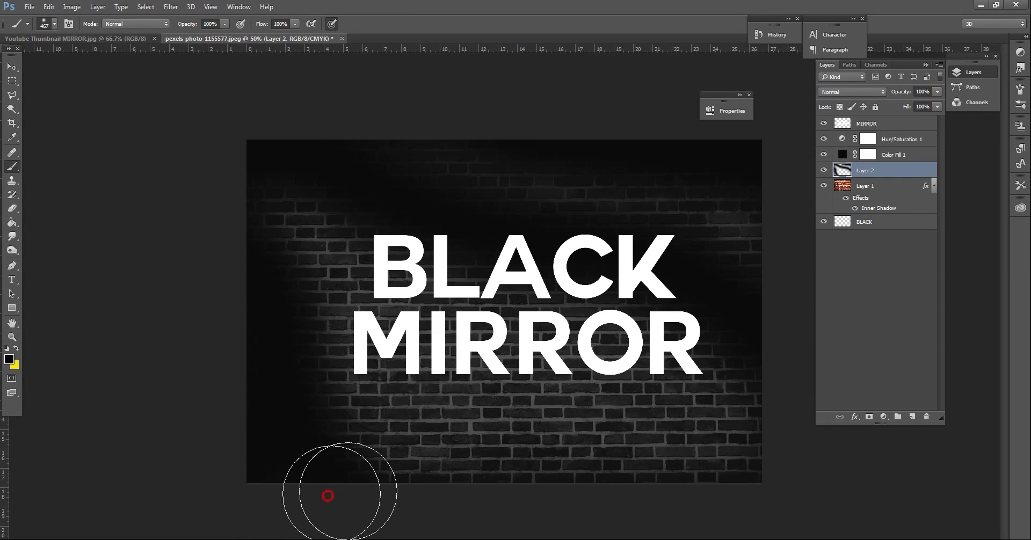
drag(330, 414, 871, 512)
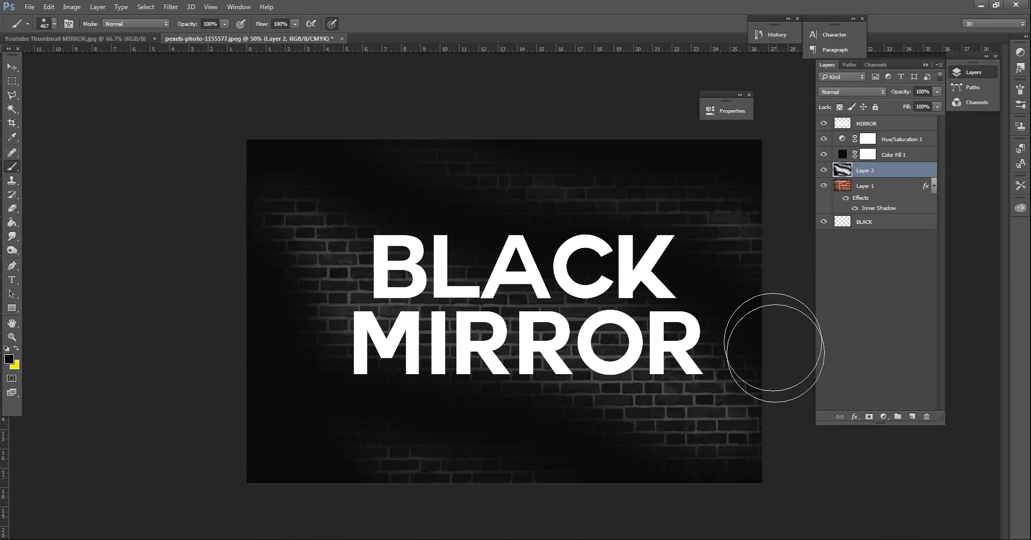
drag(728, 460, 671, 472)
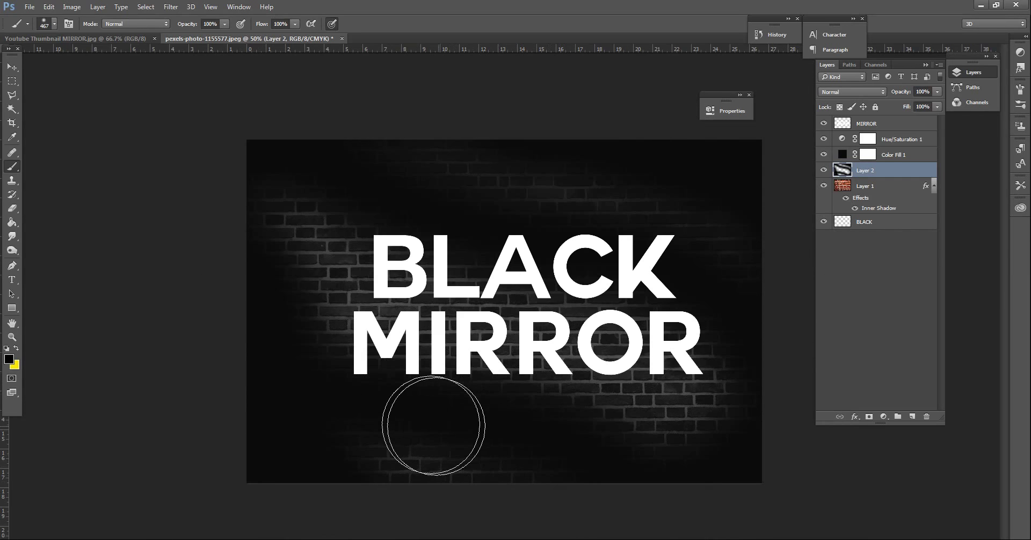
drag(602, 431, 721, 488)
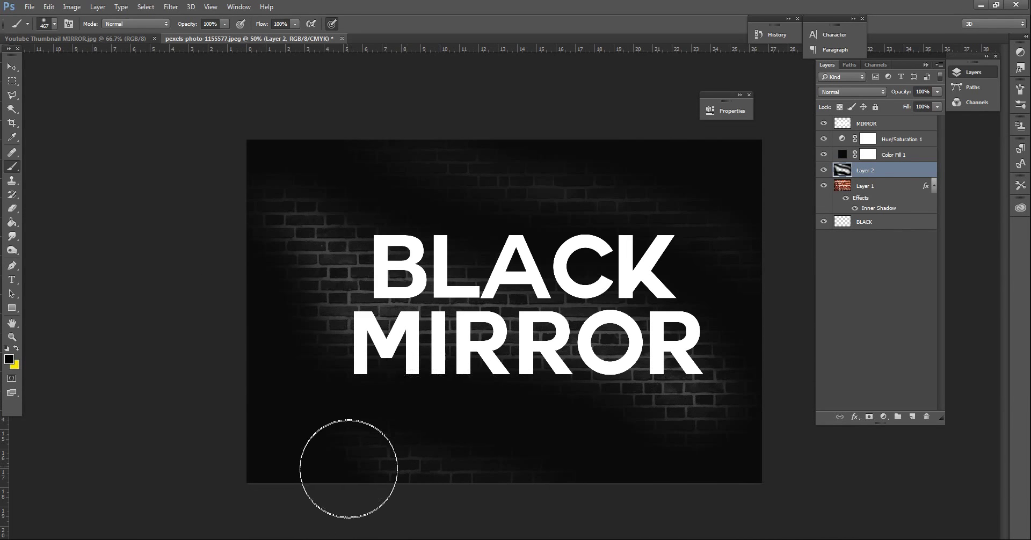
drag(345, 473, 224, 309)
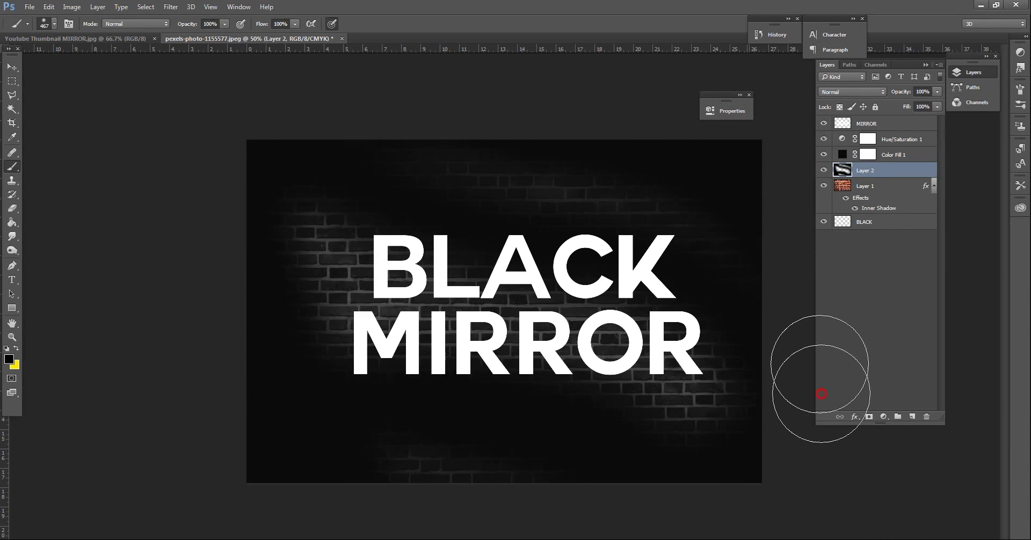
- Give the MIRROR text an Outer Glow at 24% opacity
click(911, 121)
double_click(896, 123)
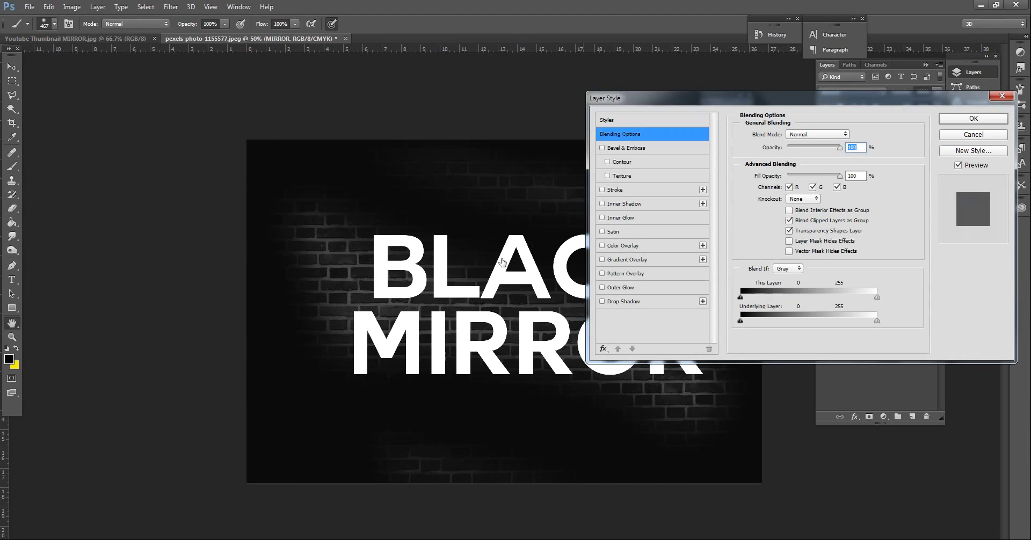
click(612, 288)
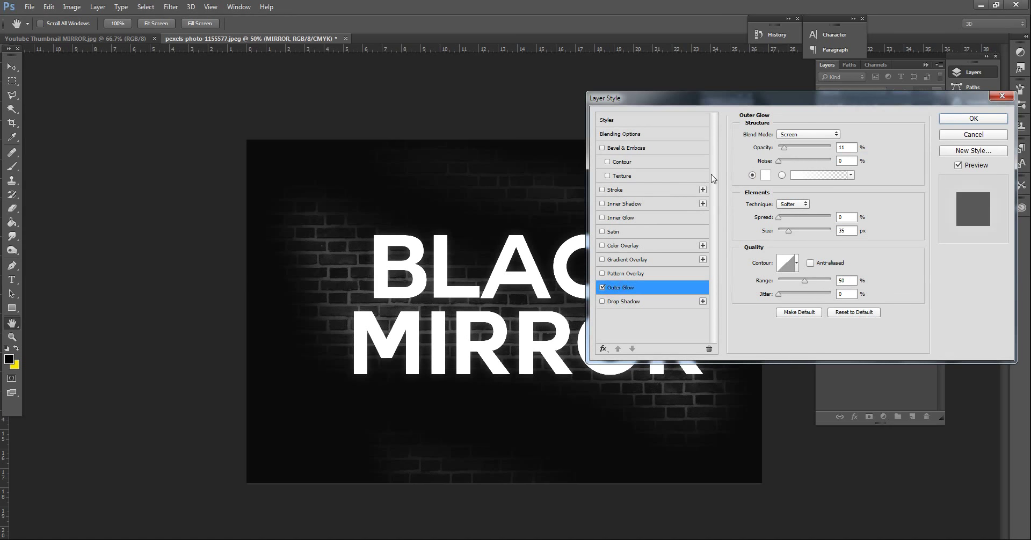
drag(786, 146, 792, 148)
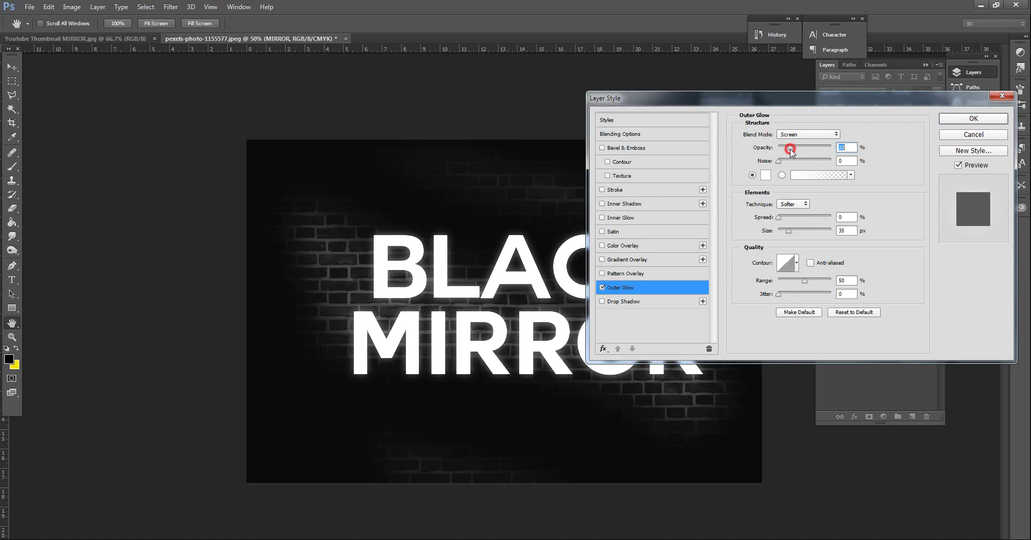
- Try a bright blue Inner Glow, then turn it off and enable Inner Shadow instead
click(631, 219)
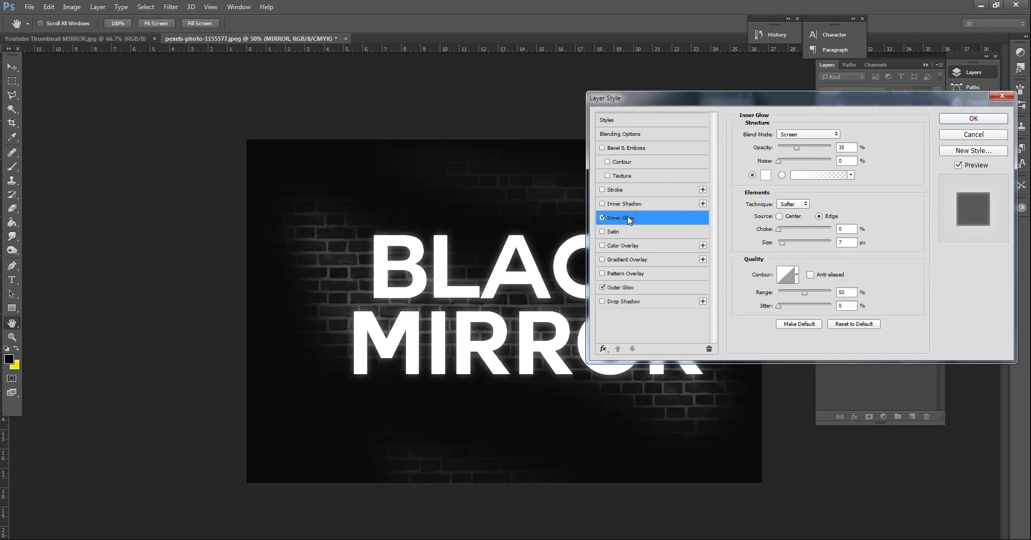
click(765, 175)
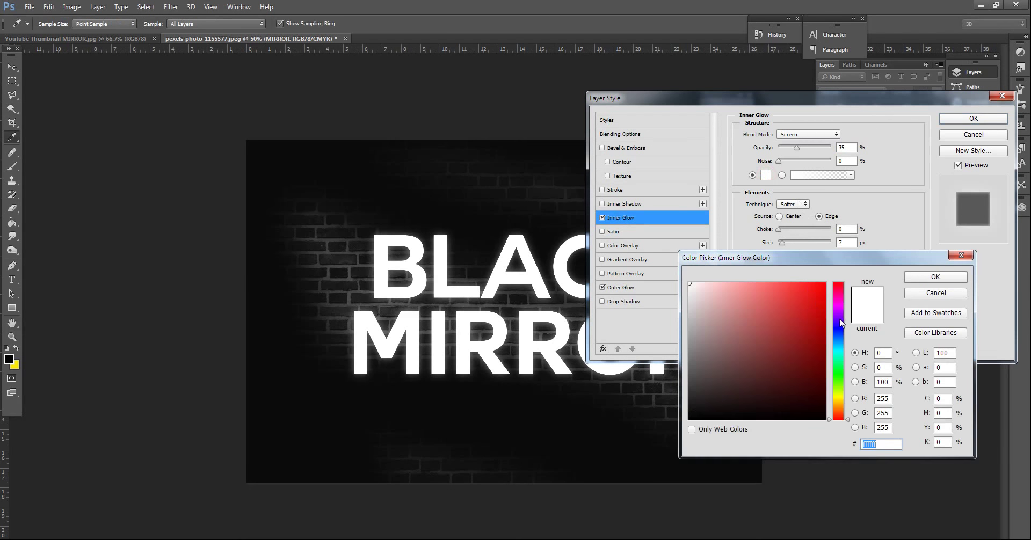
click(837, 339)
click(822, 284)
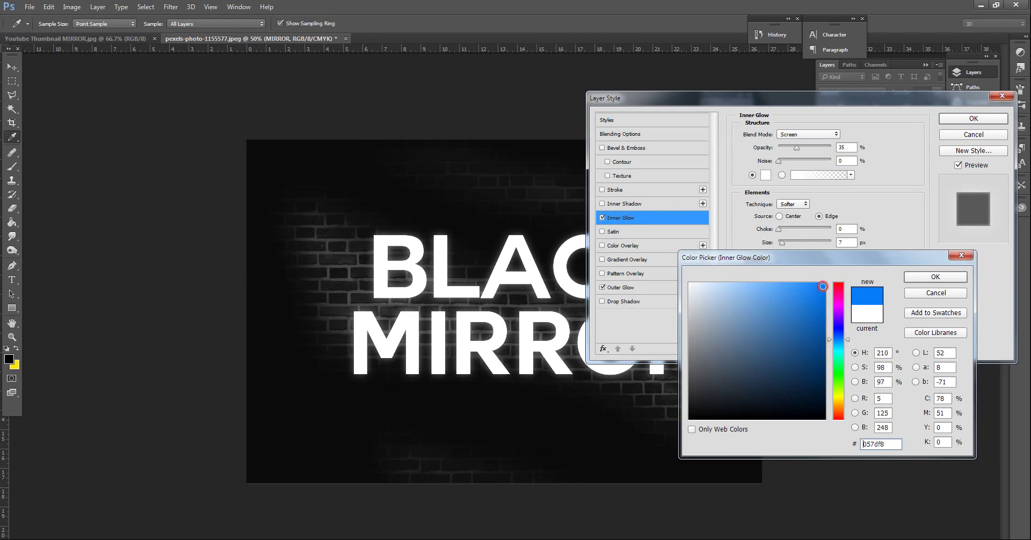
click(936, 277)
click(806, 134)
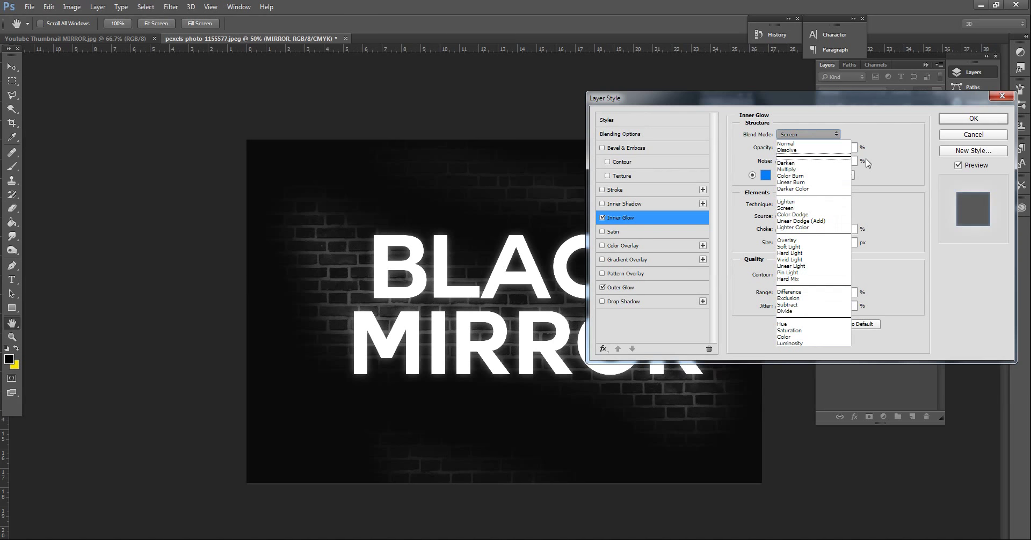
click(866, 160)
click(602, 217)
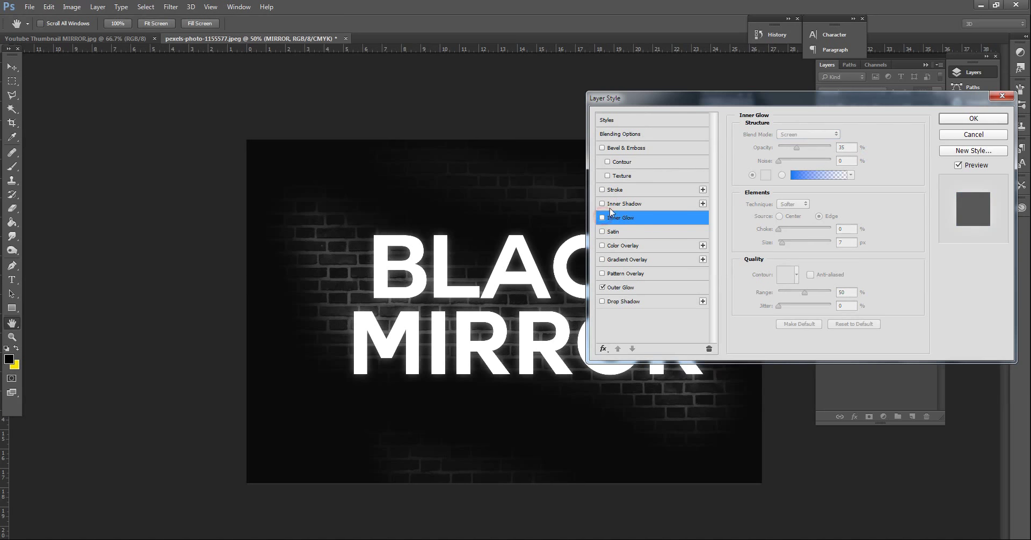
- Make the Inner Shadow blue with a small size of about 13 px and apply the styles
click(849, 134)
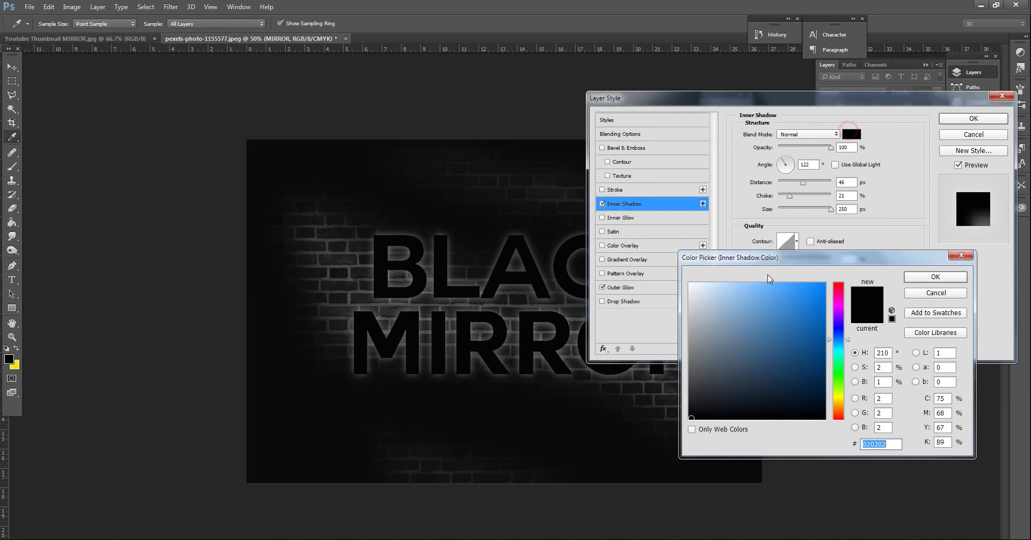
click(934, 277)
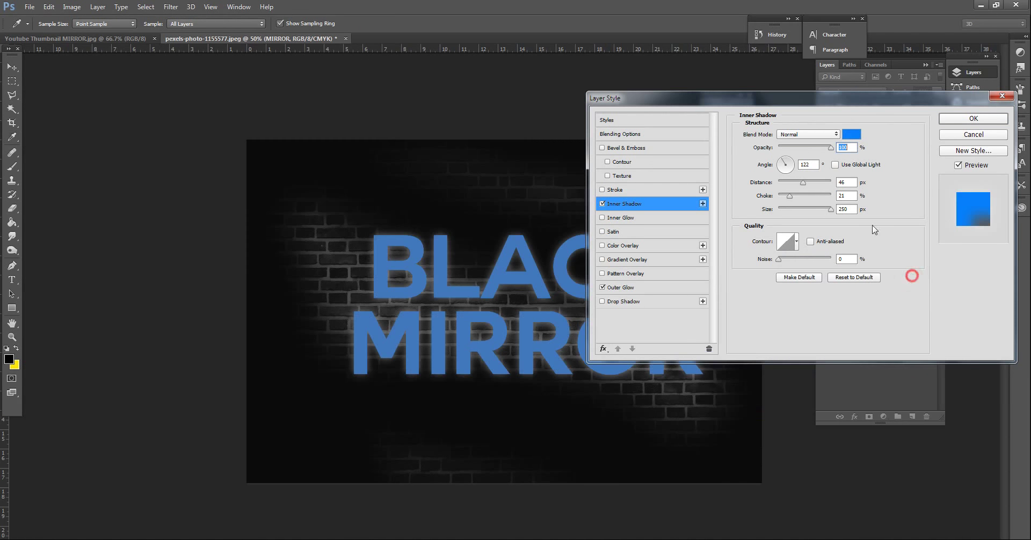
mouse_move(809, 209)
mouse_down()
mouse_move(785, 211)
mouse_move(799, 211)
mouse_move(781, 184)
mouse_move(788, 211)
mouse_up()
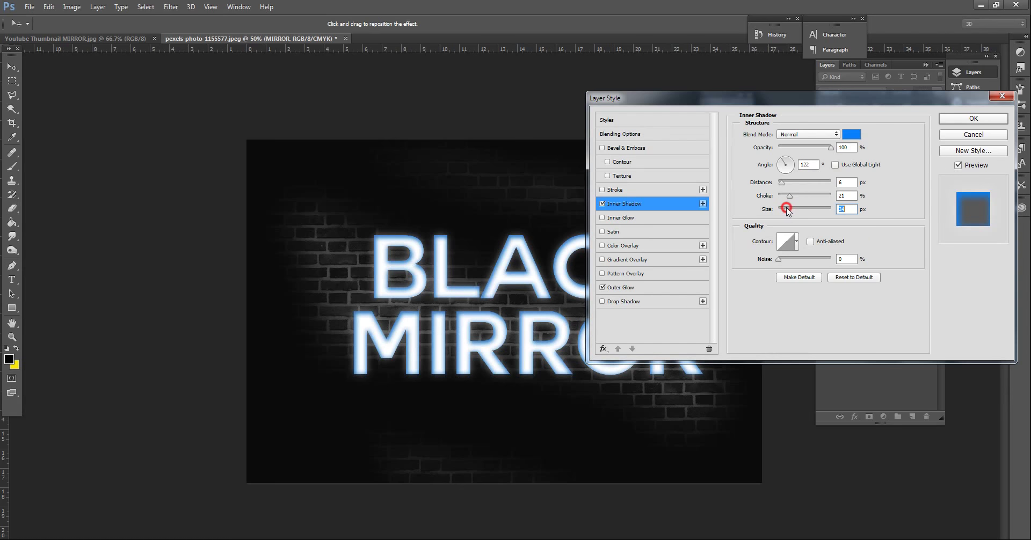
click(963, 119)
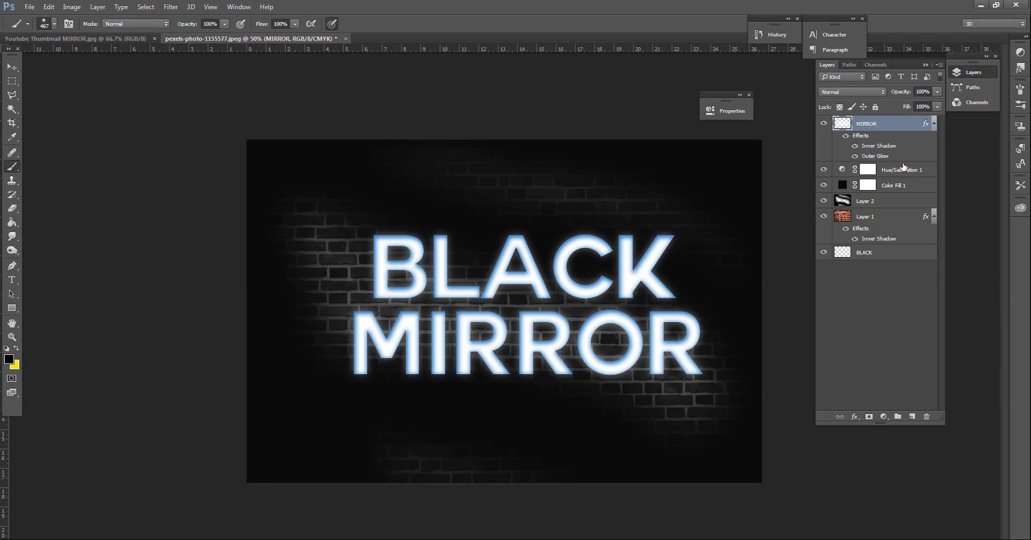
- Flatten the styled MIRROR text by merging it with a new empty layer
click(904, 168)
click(913, 417)
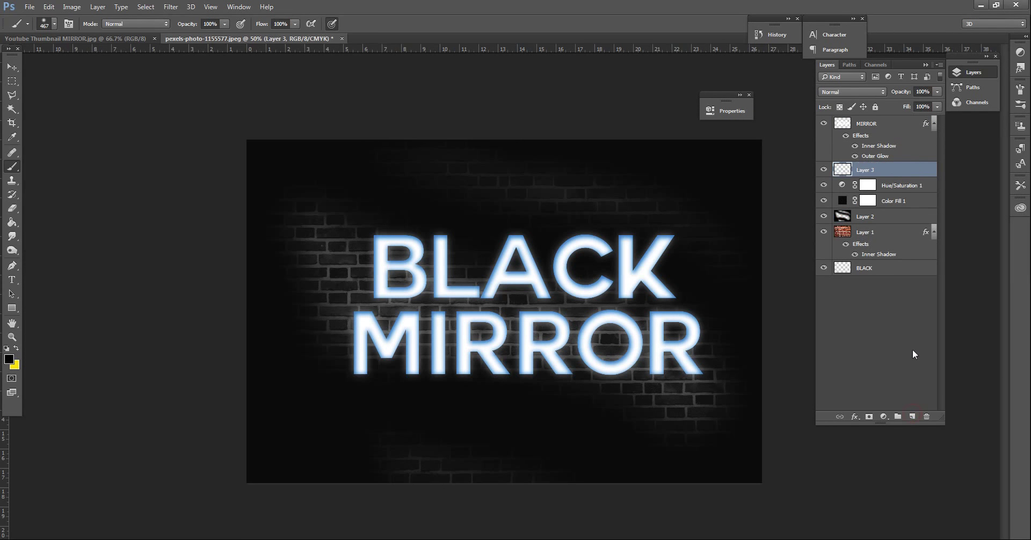
shift+click(895, 120)
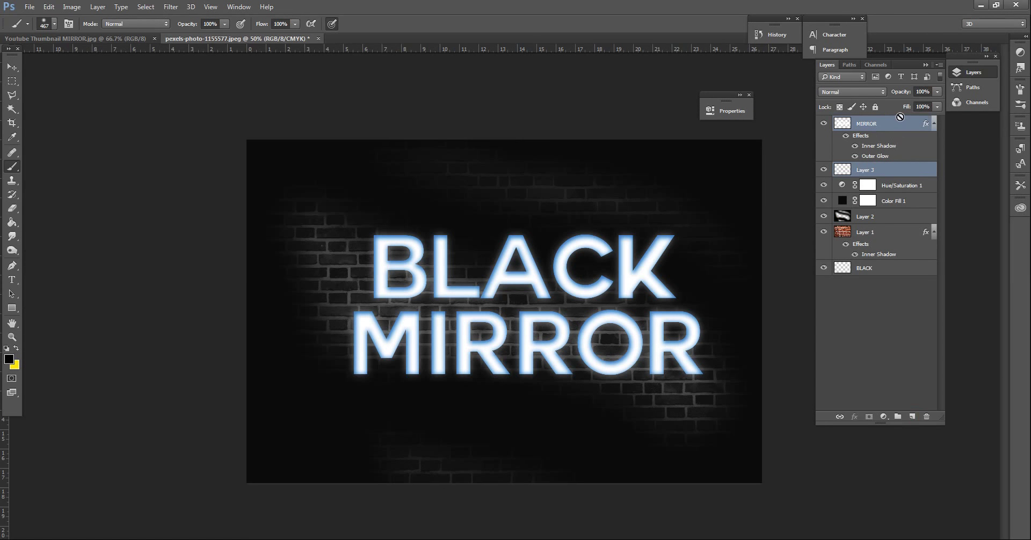
key(ctrl+e)
- Copy a triangular slice through CK to Layer 3 and offset it to leave a thin crack
key(l)
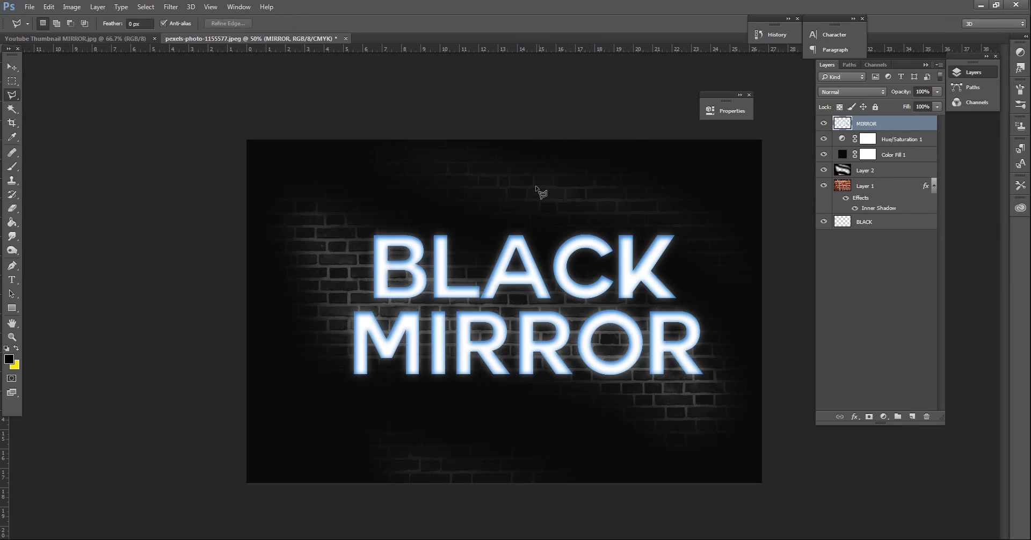
click(424, 208)
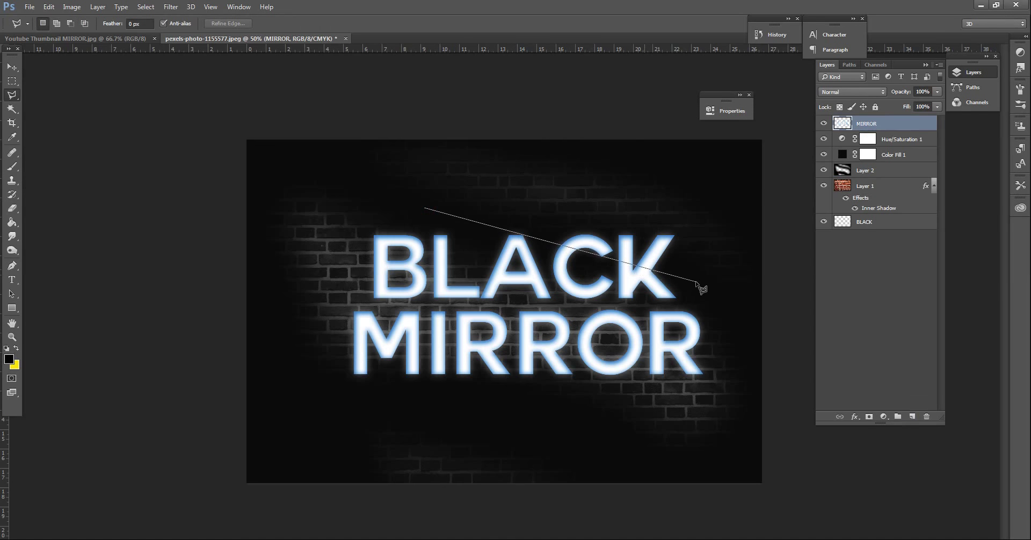
click(708, 300)
double_click(707, 199)
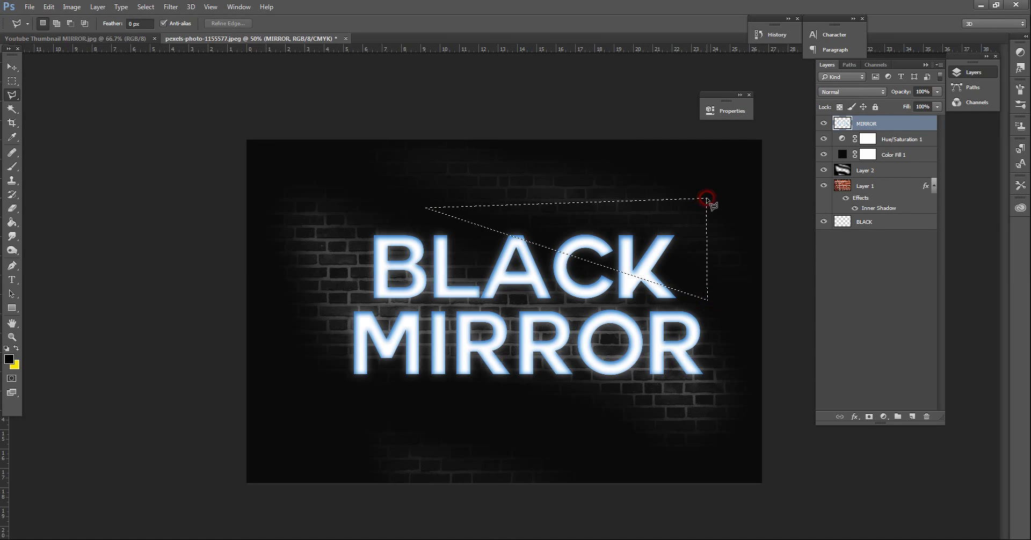
key(ctrl+j)
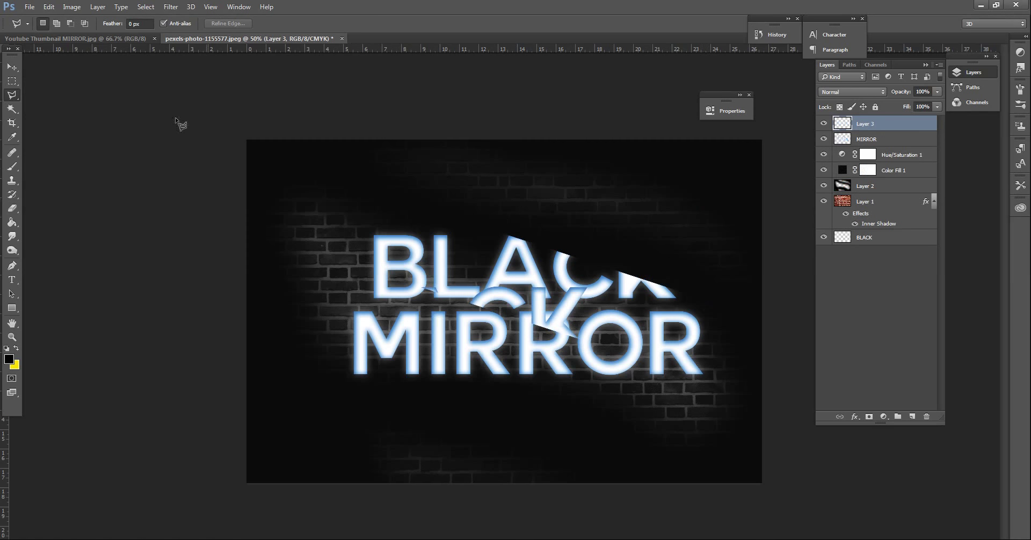
click(11, 66)
drag(495, 298, 595, 245)
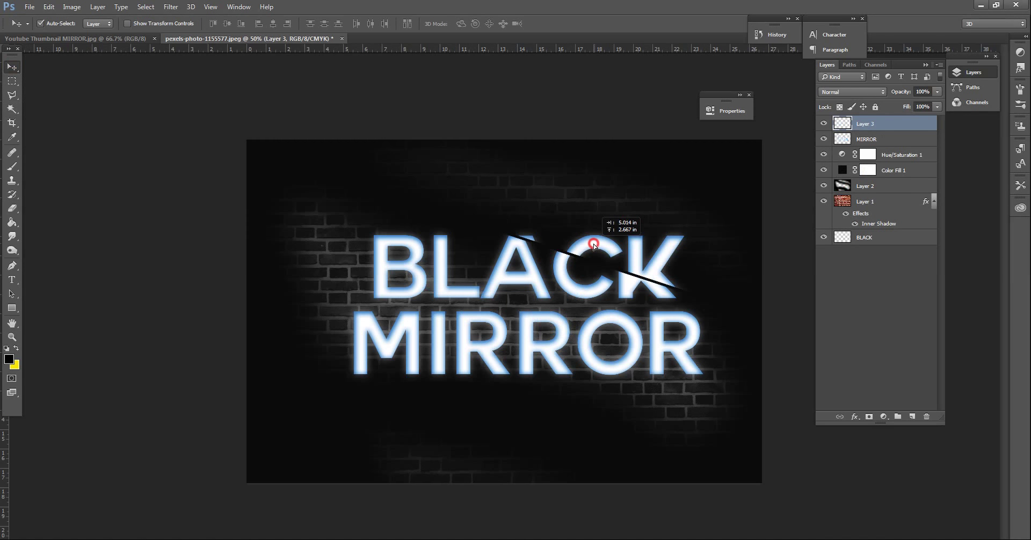
drag(595, 246, 588, 239)
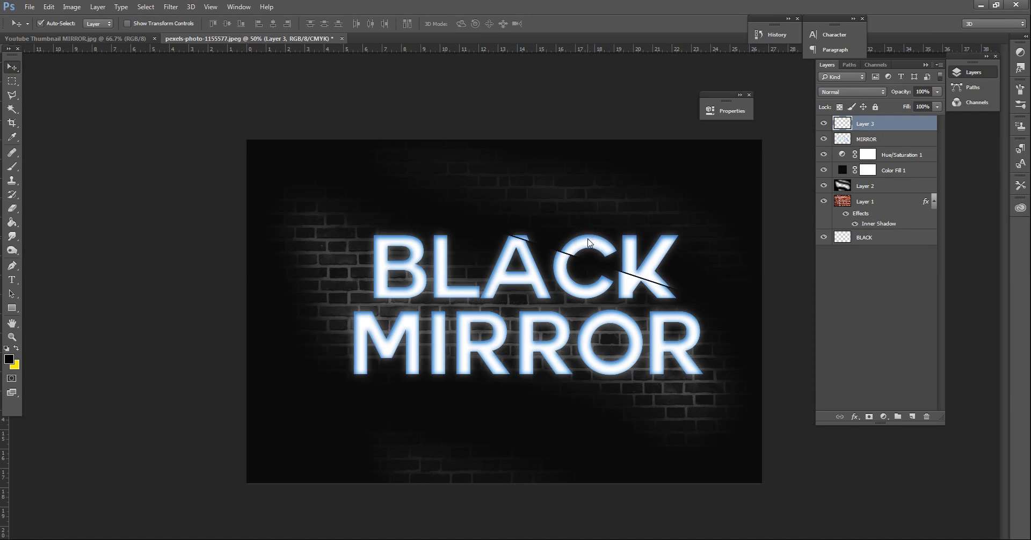
- On the MIRROR text layer, cut a diagonal corner of BL onto its own new Layer 4
key(l)
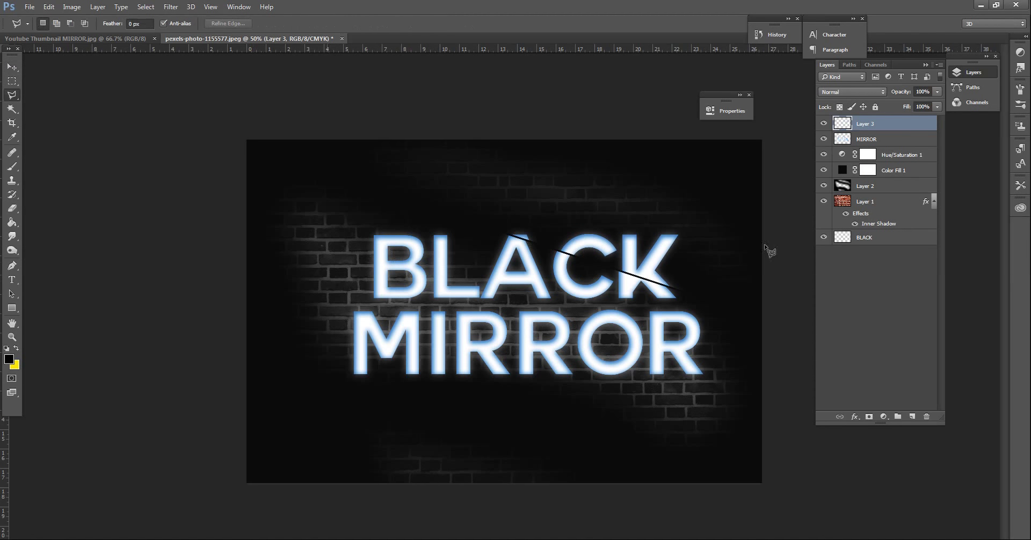
click(887, 139)
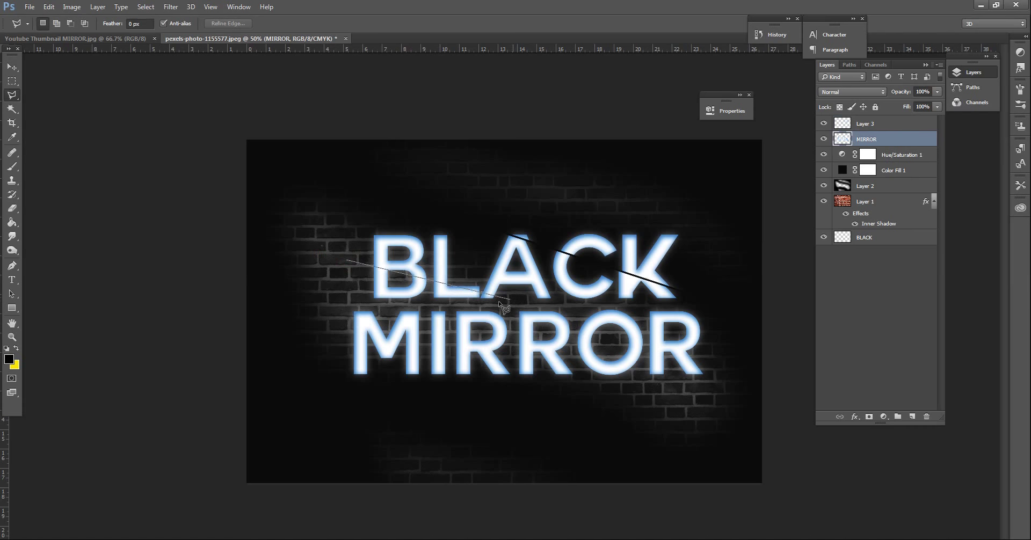
click(457, 298)
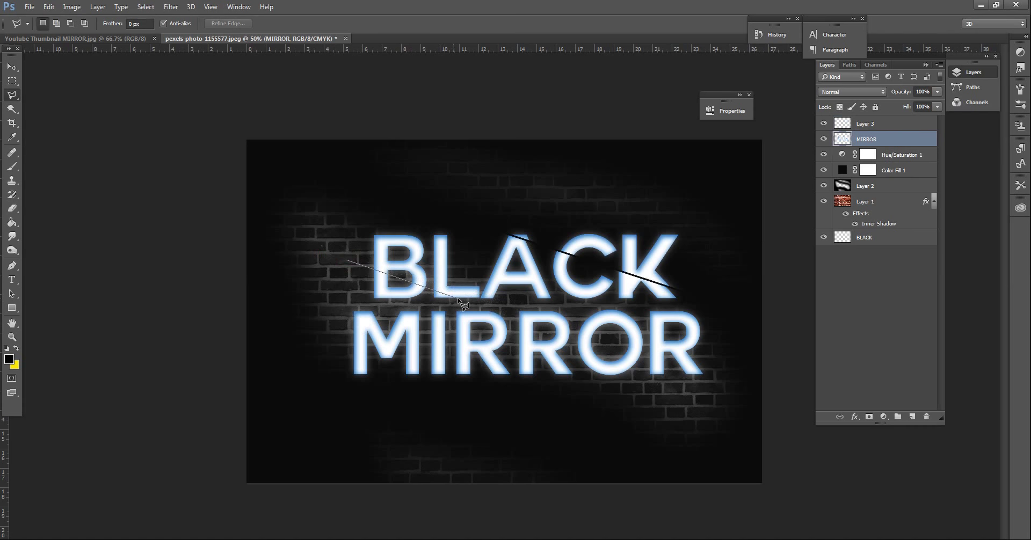
click(340, 307)
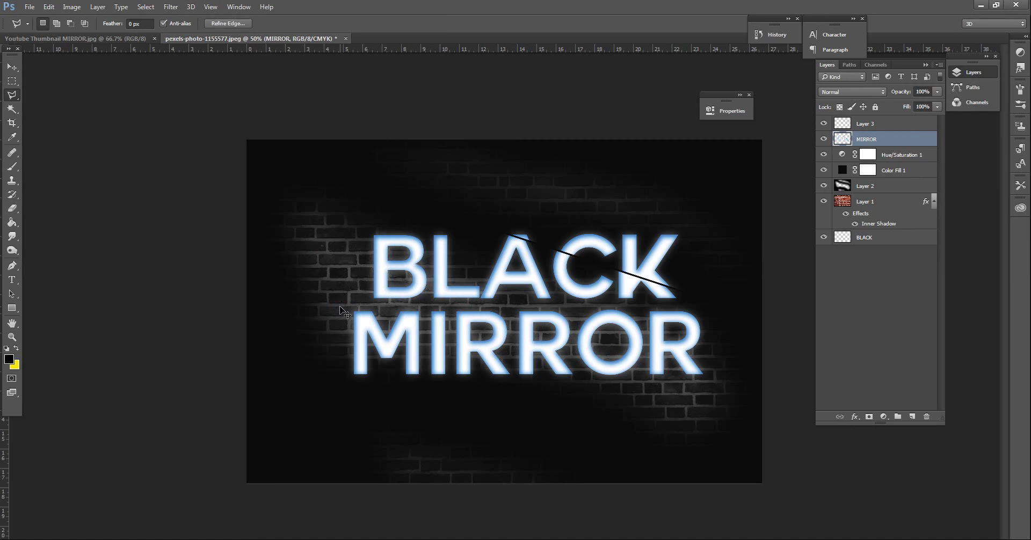
key(ctrl+shift+j)
- Offset the cut BL piece and nudge it up three pixels to open a thin crack
click(11, 67)
key(shift+Down)
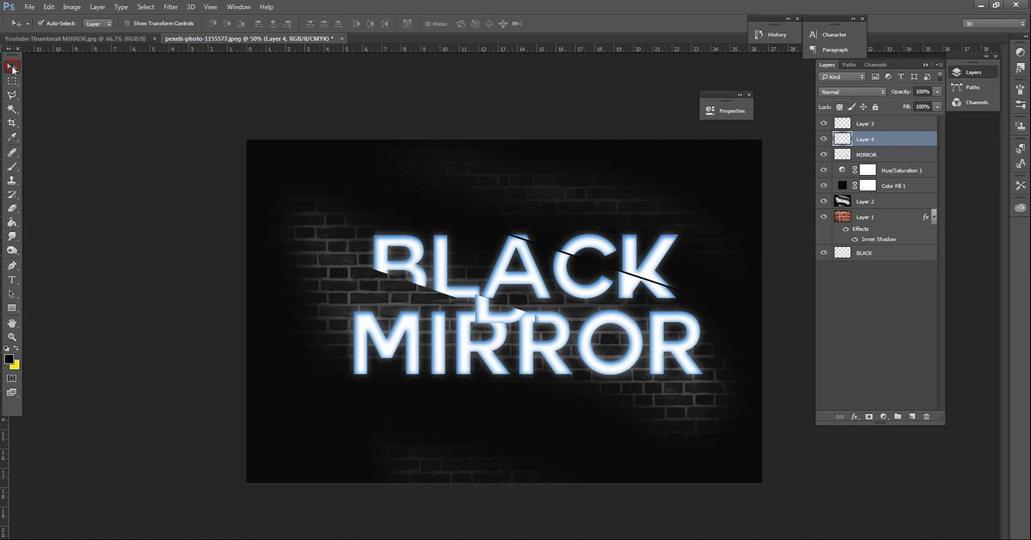
mouse_move(368, 292)
mouse_down()
mouse_move(389, 296)
mouse_move(396, 285)
mouse_up()
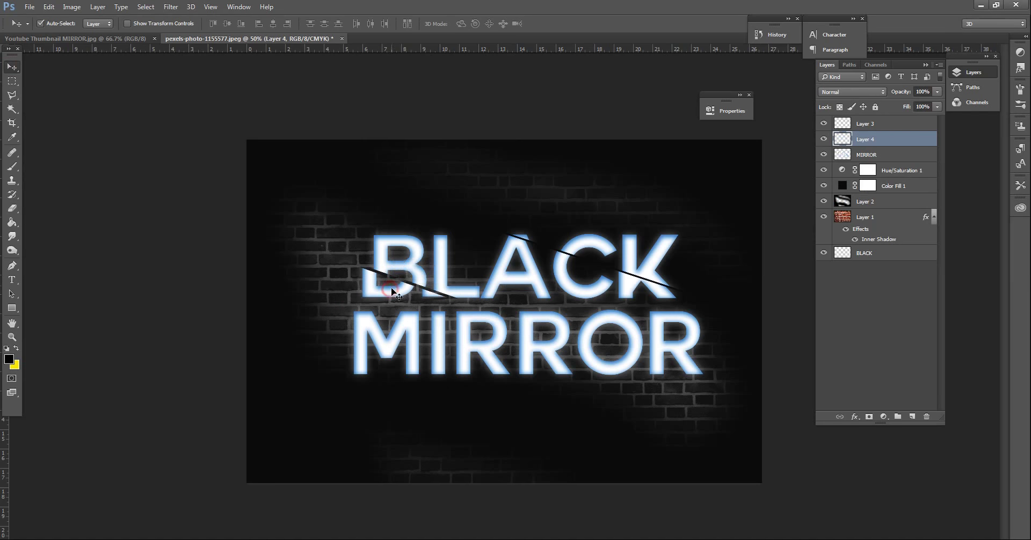
key(Up)
key(Up)
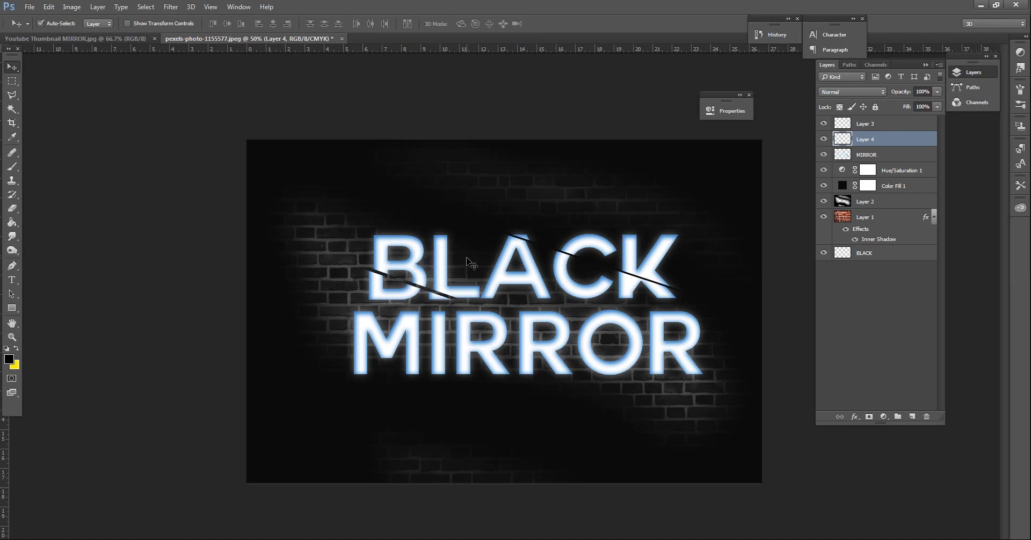
key(Up)
key(Up)
key(Up)
key(Up)
key(Up)
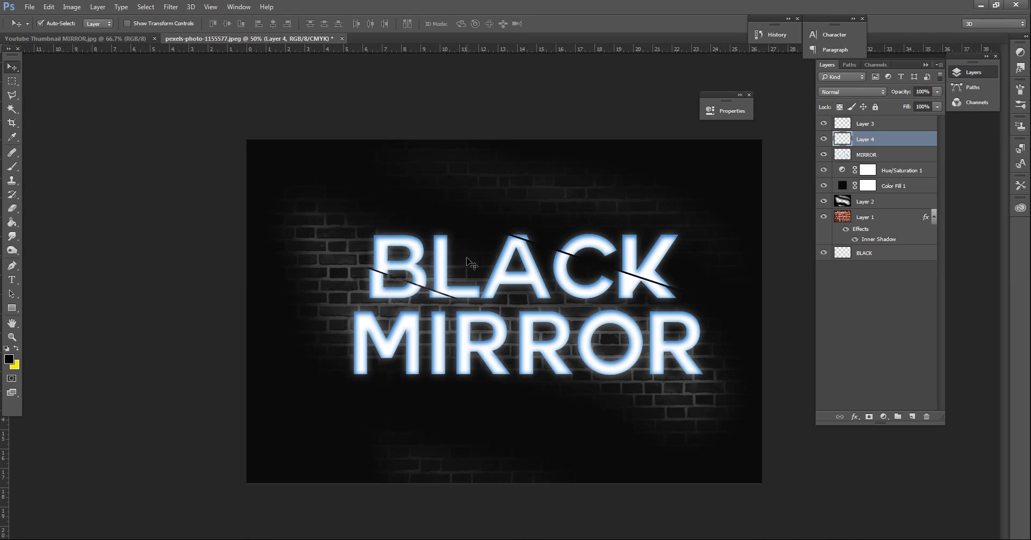
key(Up)
- Select MIRROR's lower part along a diagonal and cut it onto new Layer 5
click(12, 97)
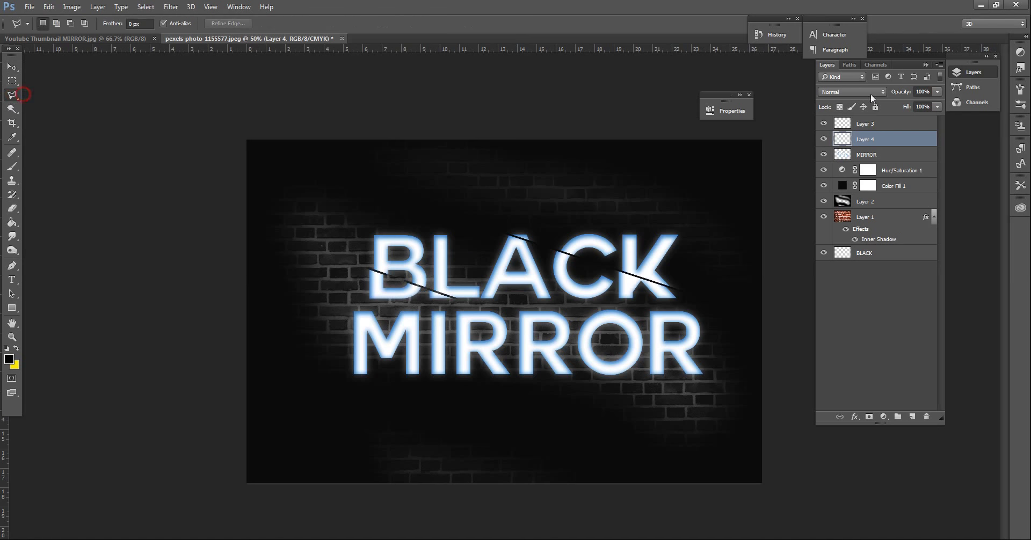
click(897, 156)
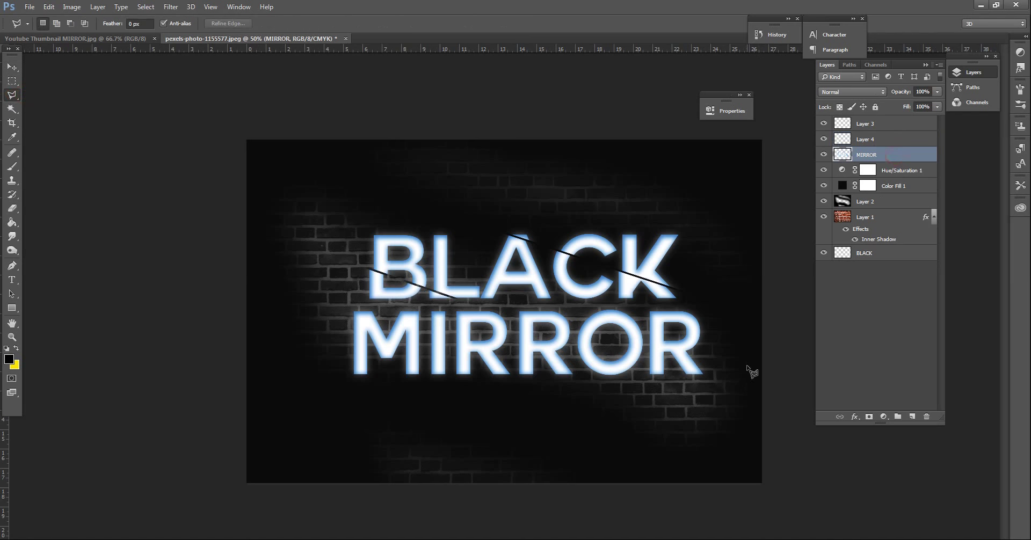
click(747, 331)
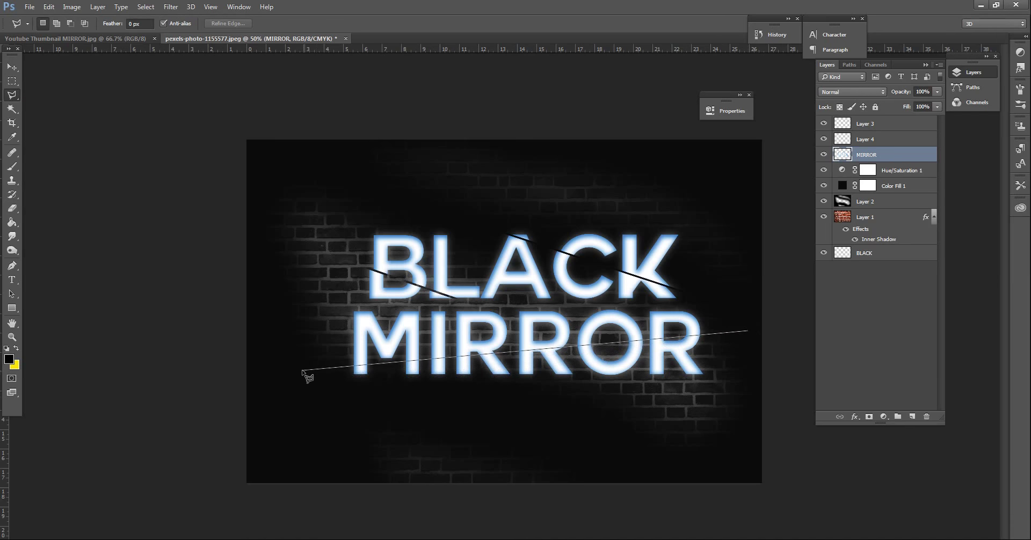
click(492, 409)
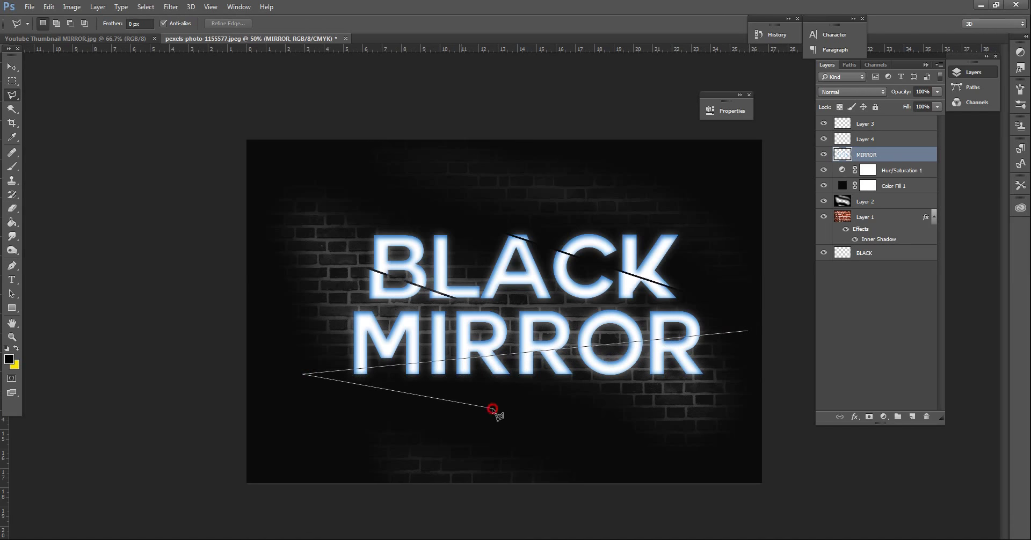
click(739, 415)
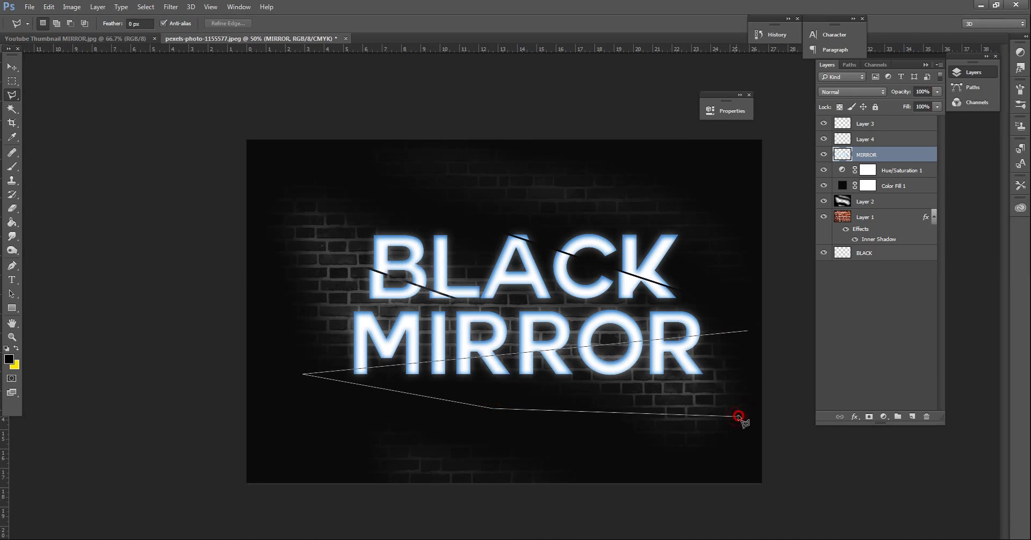
click(748, 332)
key(ctrl+shift+j)
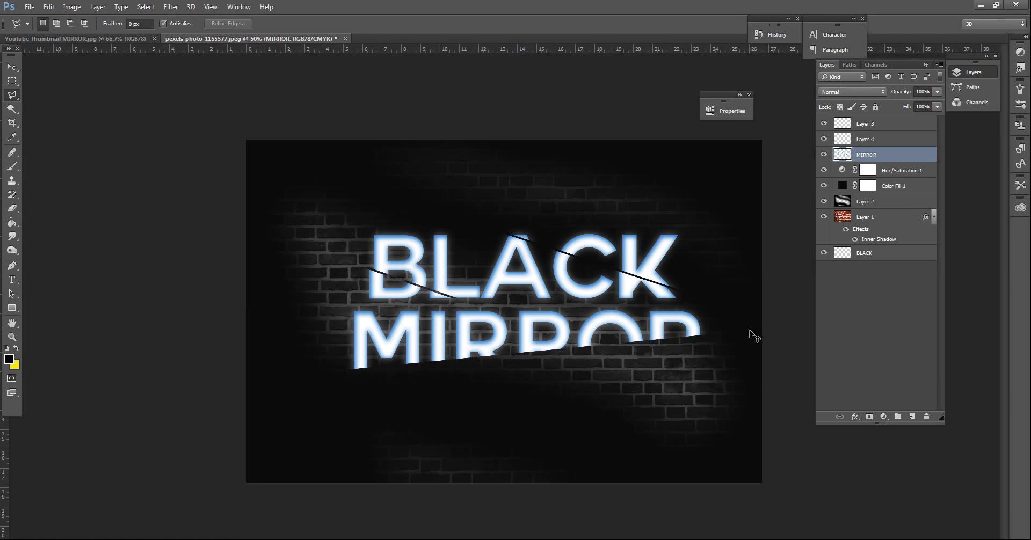
- Realign the lower MIRROR slice, then nudge it three pixels right to widen the crack
click(12, 67)
key(shift+Up)
key(shift+Up)
key(shift+Up)
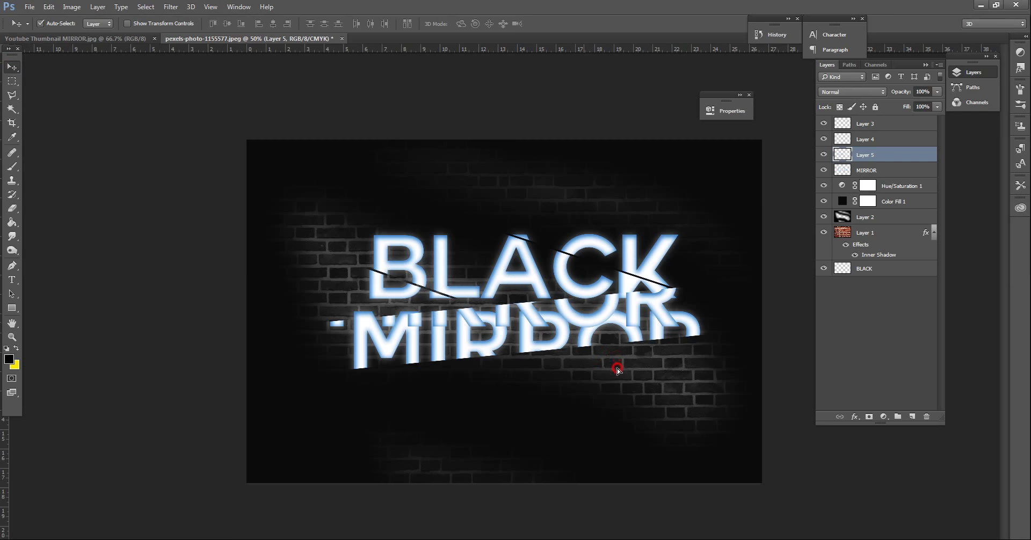
drag(607, 363, 611, 369)
key(Right)
key(Right)
key(Right)
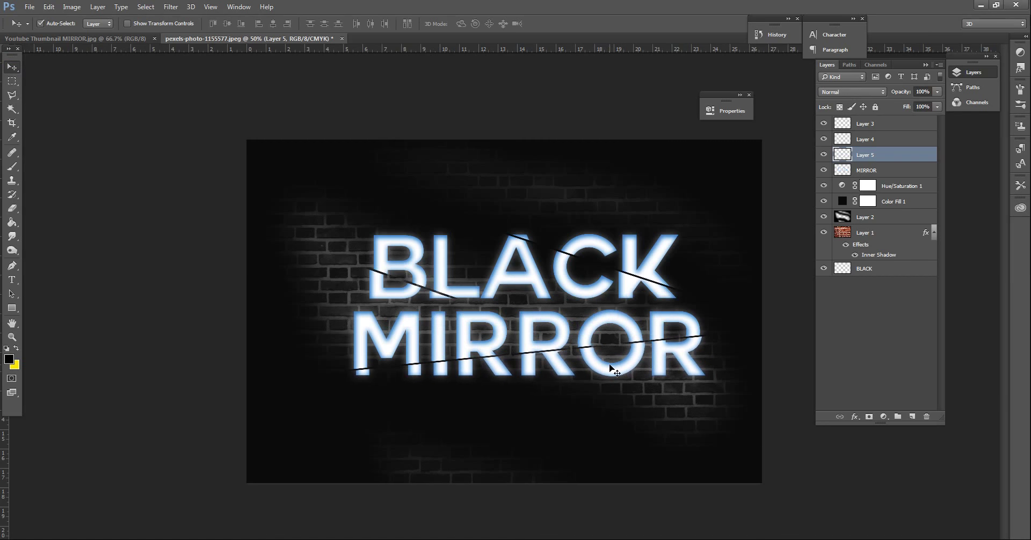
key(Right)
key(Right)
key(Right)
key(Right)
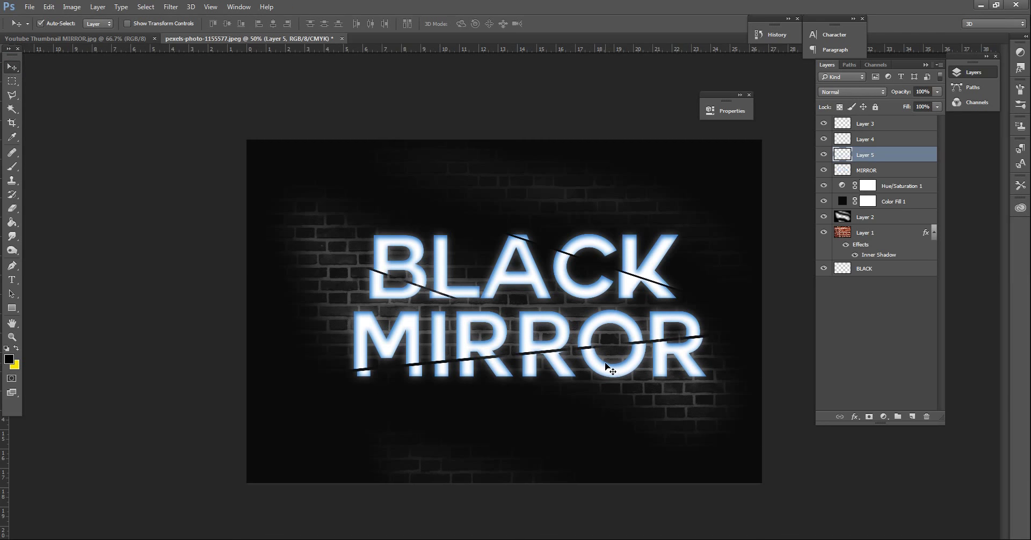
key(Right)
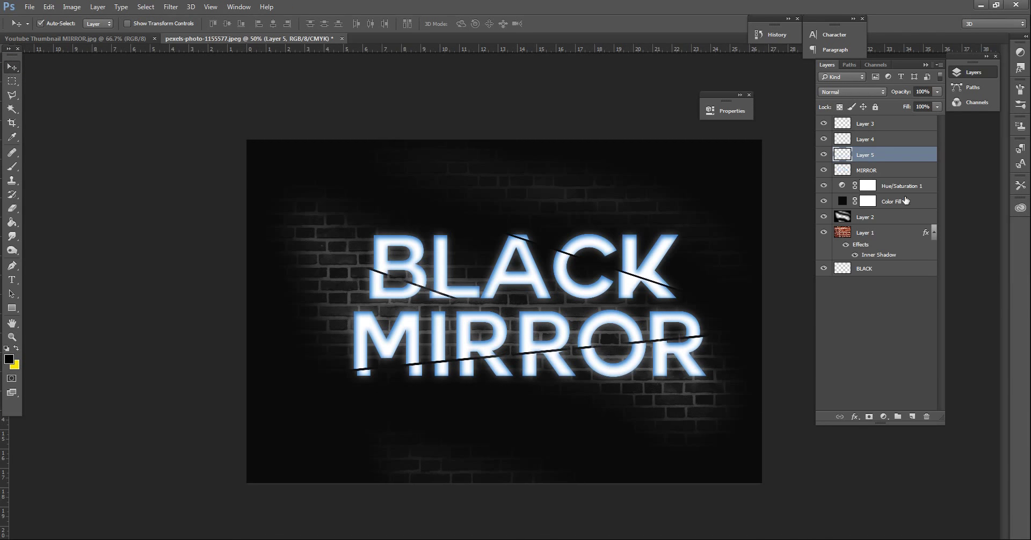
- Select layers Layer 3 through MIRROR and shift them left together four times
click(898, 170)
shift+click(899, 127)
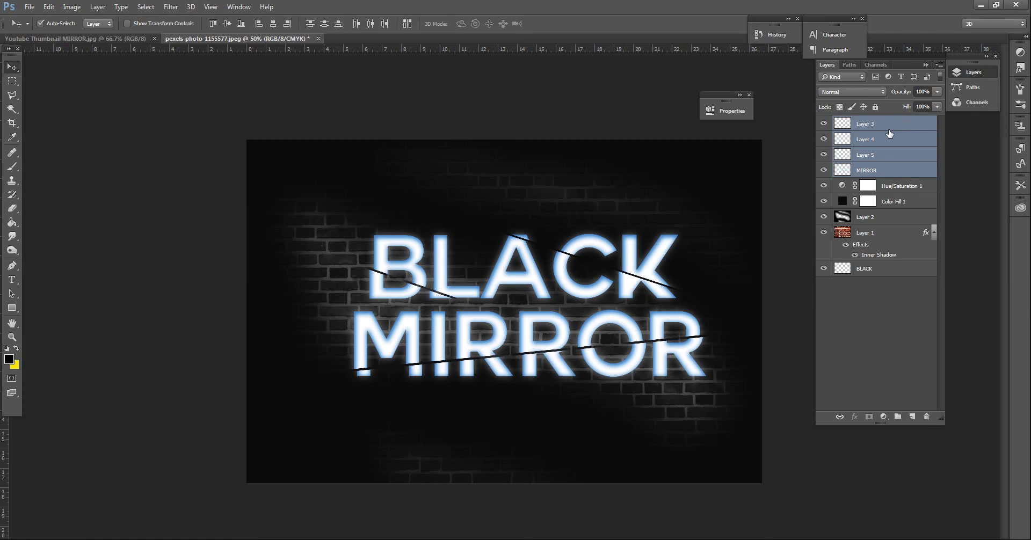
key(shift+Left)
key(shift+Left)
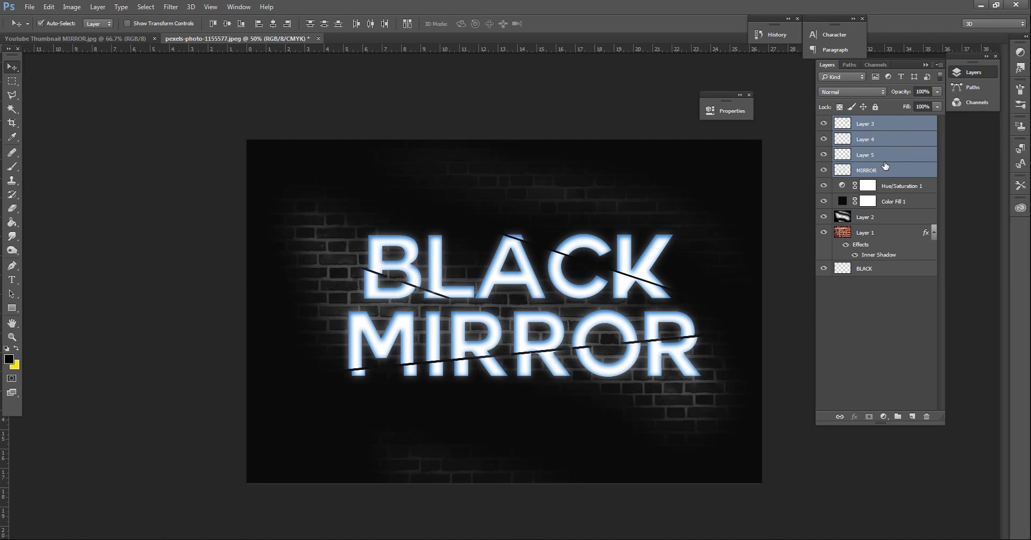
key(shift+Left)
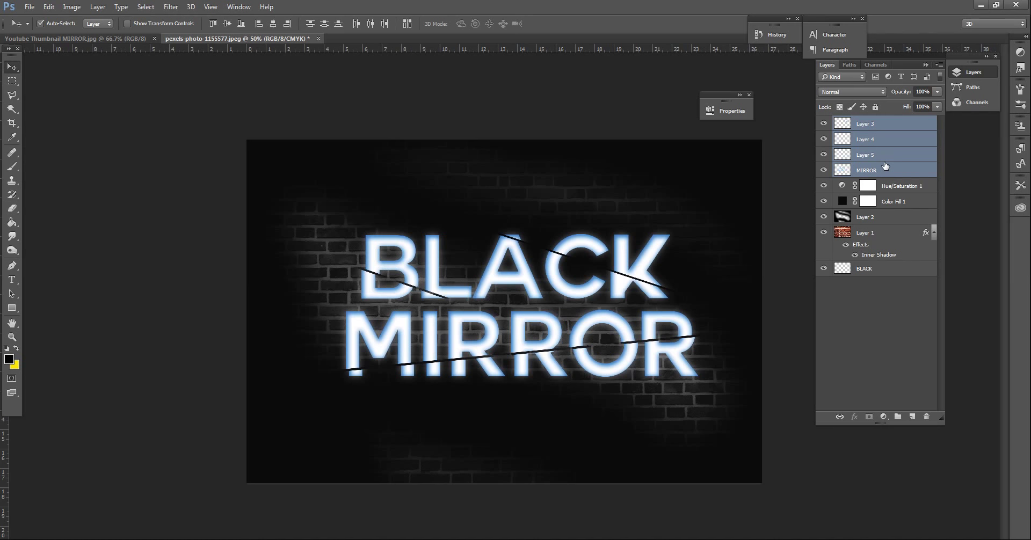
key(shift+Left)
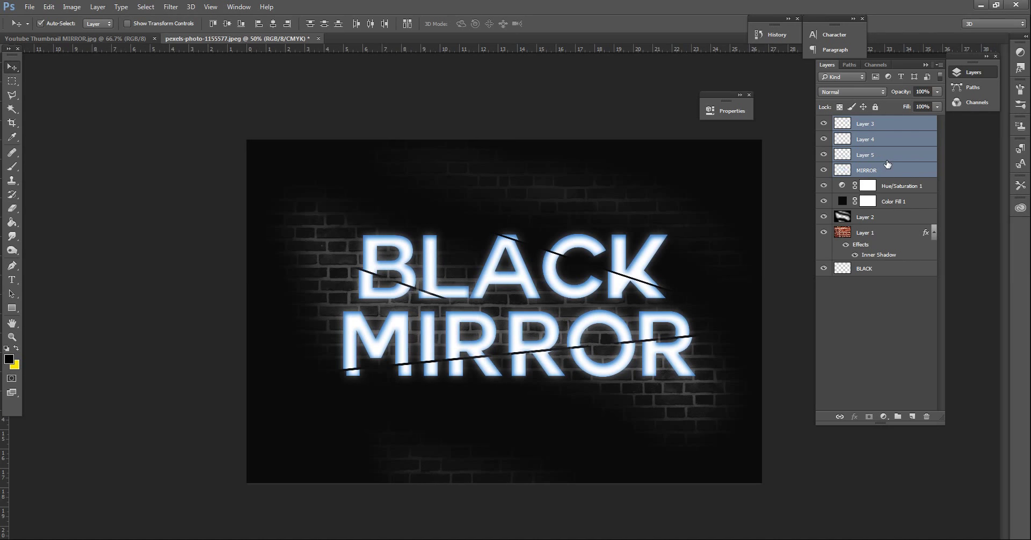
key(shift+Left)
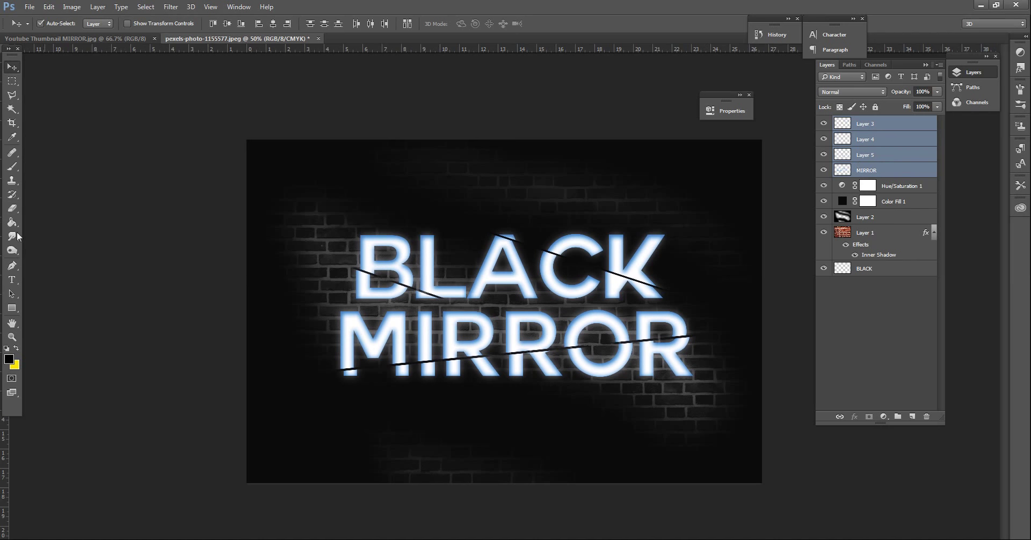
- Paint soft black brush strokes at 23% opacity on Layer 2 over the lower-right and left wall edges
click(13, 166)
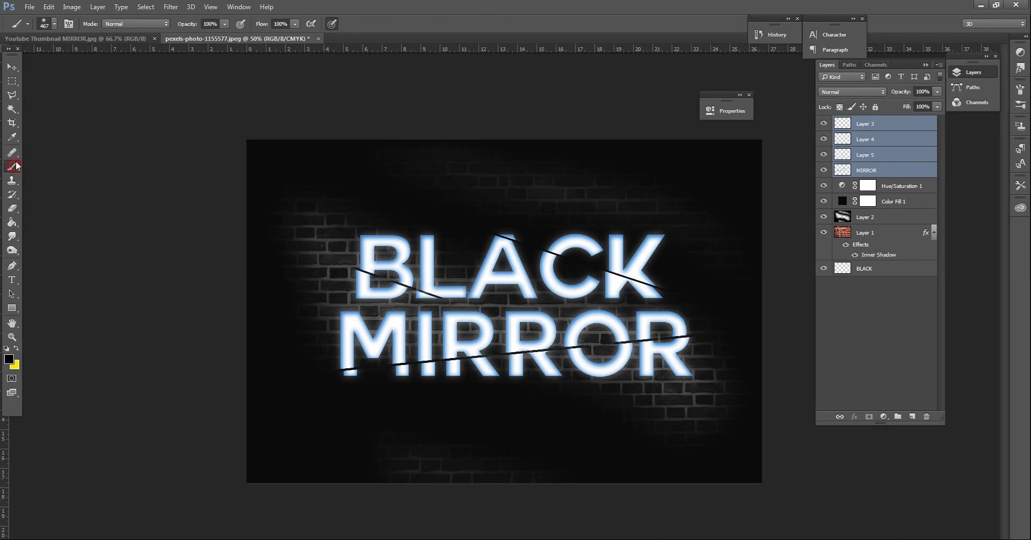
click(225, 24)
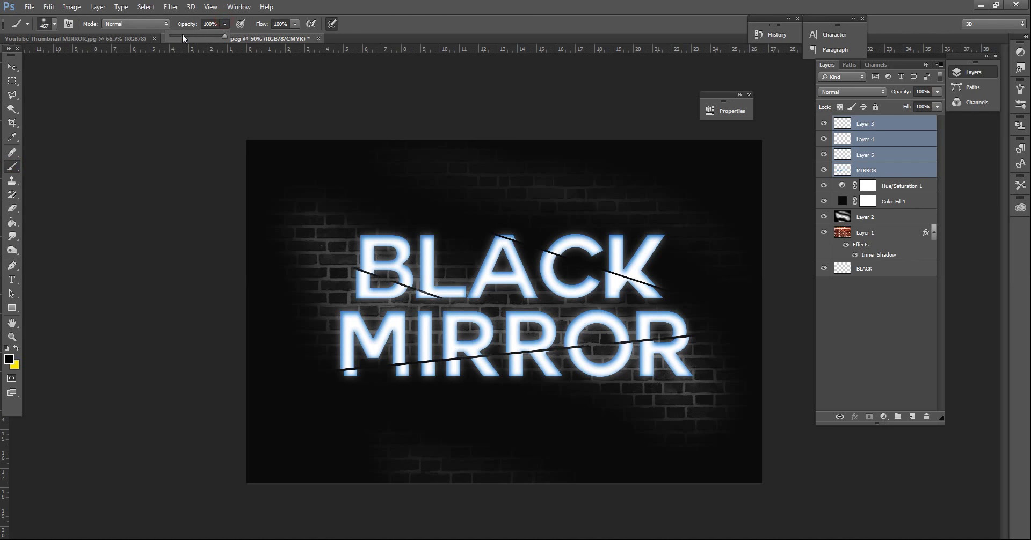
click(874, 220)
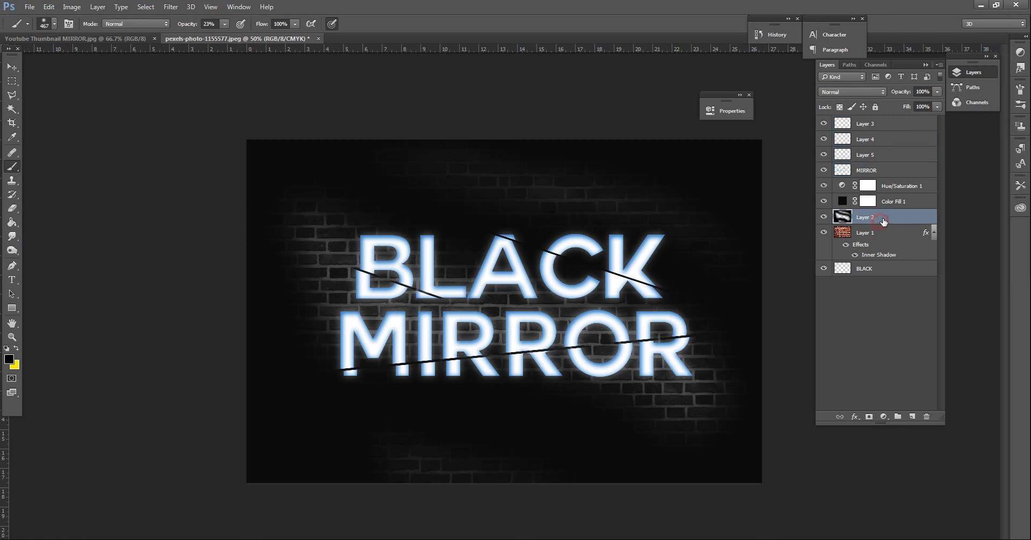
mouse_move(271, 253)
mouse_down()
mouse_move(548, 306)
mouse_move(760, 428)
mouse_up()
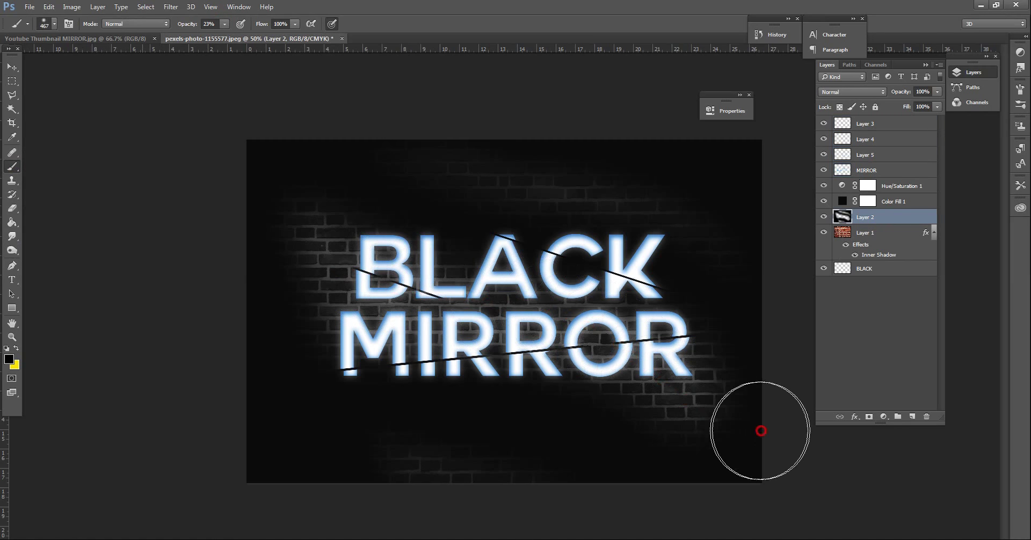
click(702, 406)
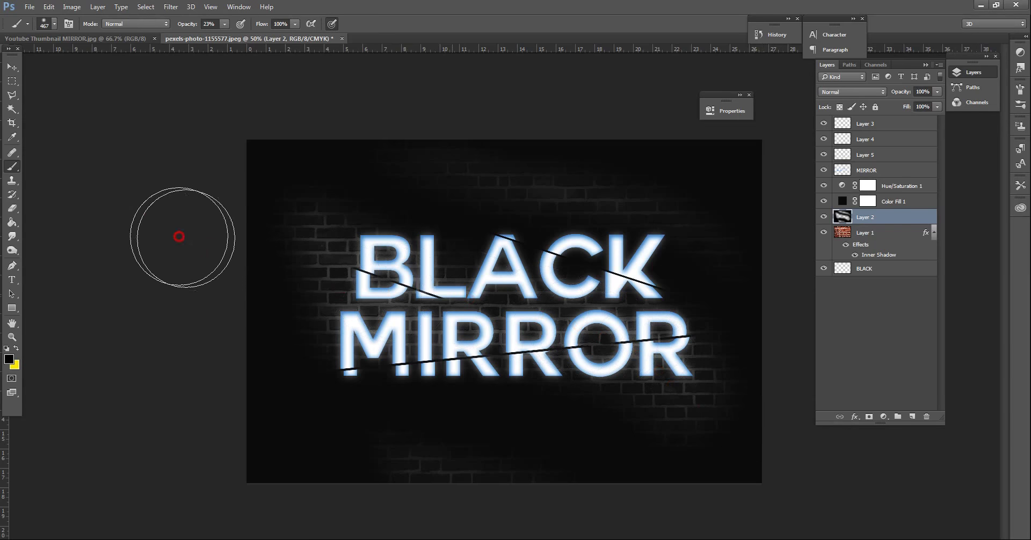
drag(702, 406, 177, 237)
click(227, 25)
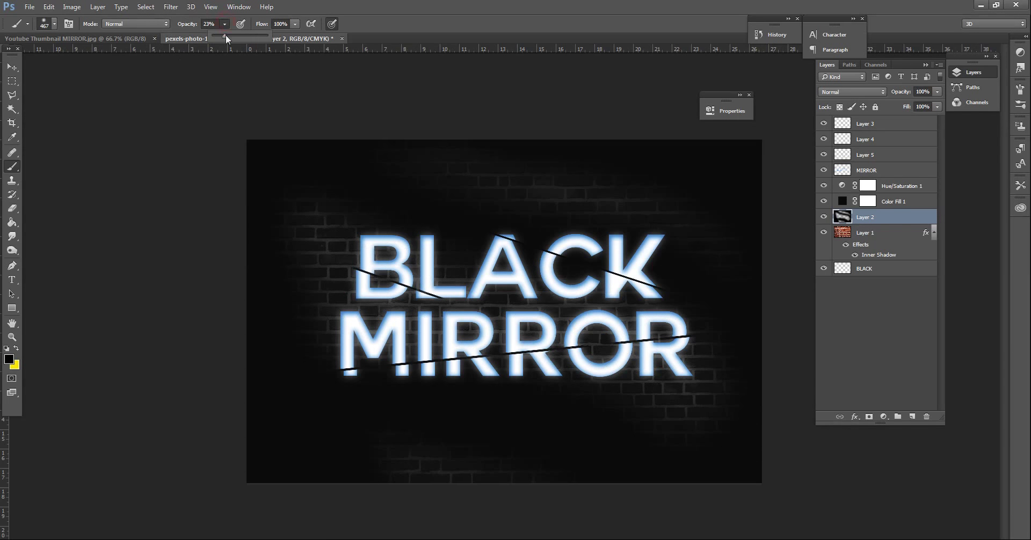